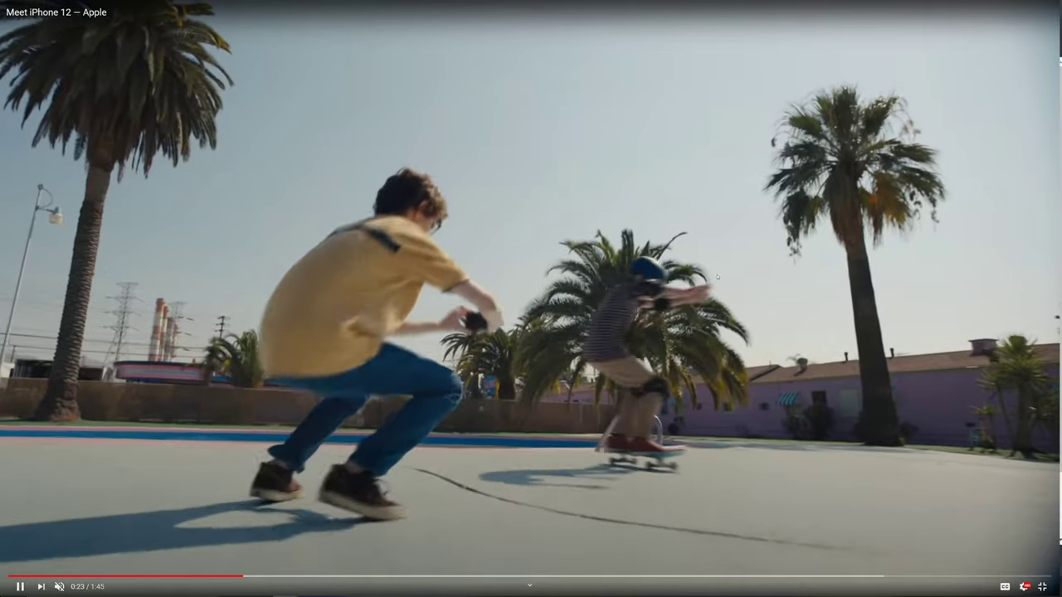
click(717, 279)
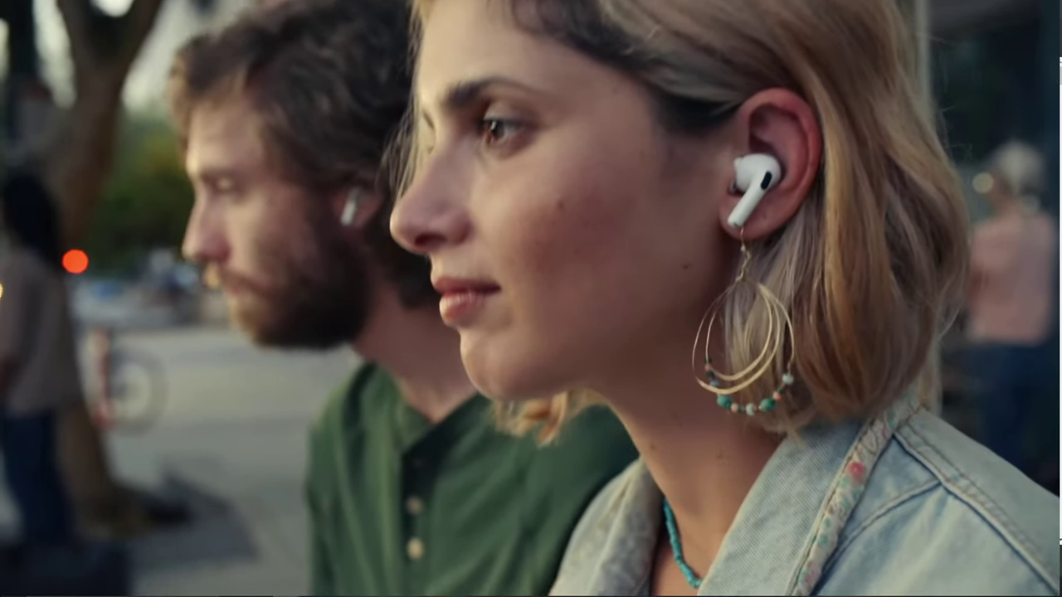
key(space)
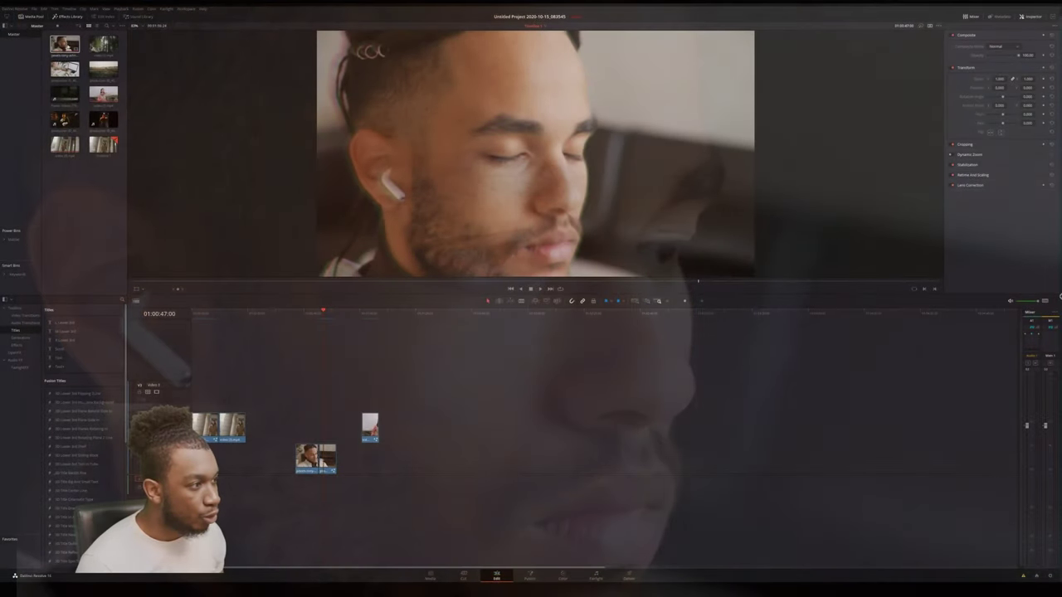
Step: Add the clip of the man wearing an earbud to the timeline, in the empty space after the existing clips
drag(65, 44, 452, 461)
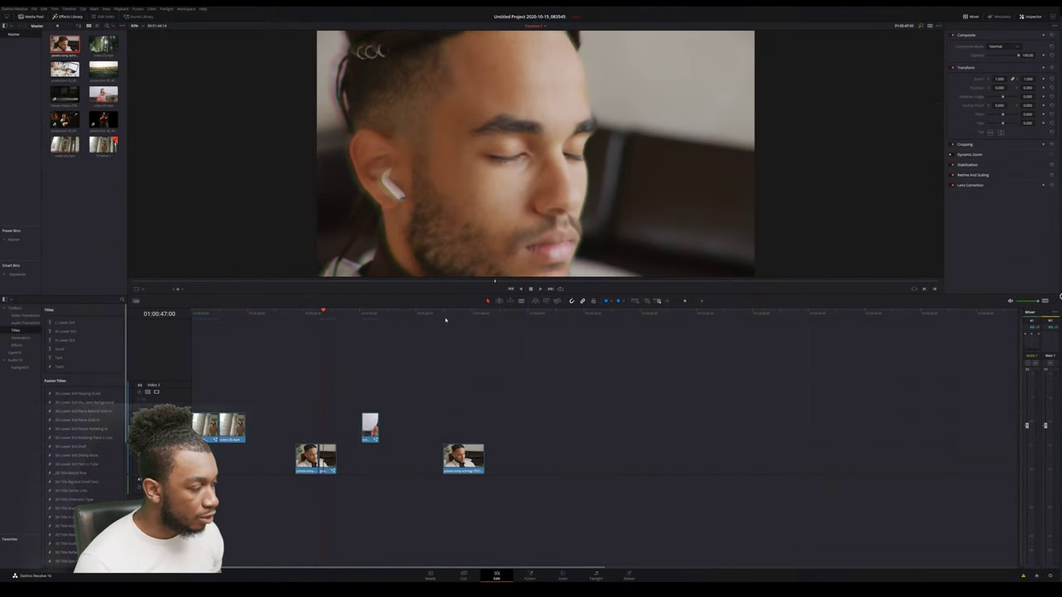
drag(446, 320, 463, 321)
key(ctrl+equal)
key(ctrl+equal)
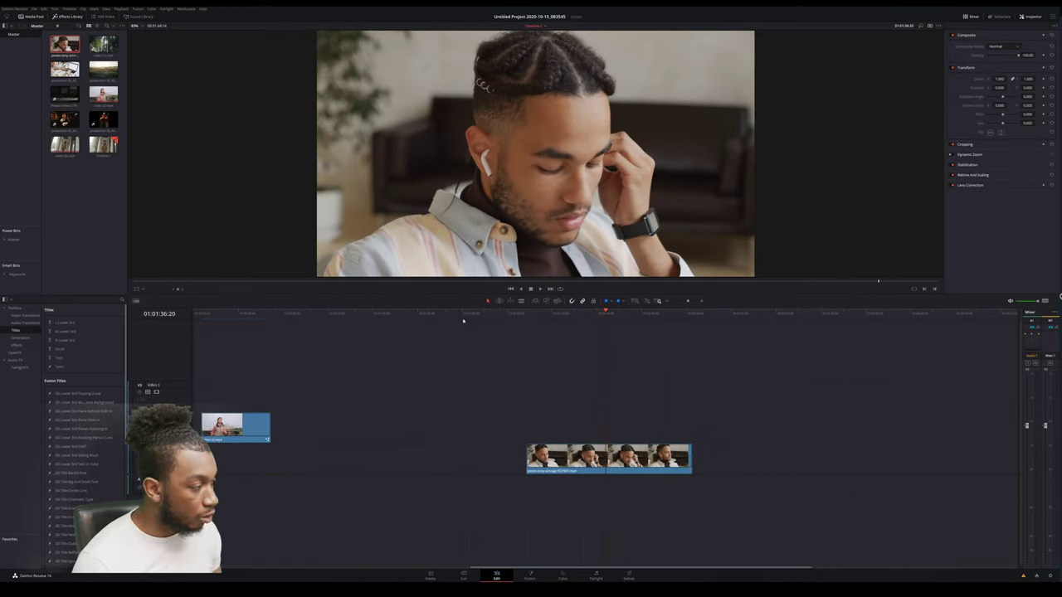
Step: Split the new clip at 01:01:38:01 and open its second part on the Fusion page
drag(605, 314, 620, 313)
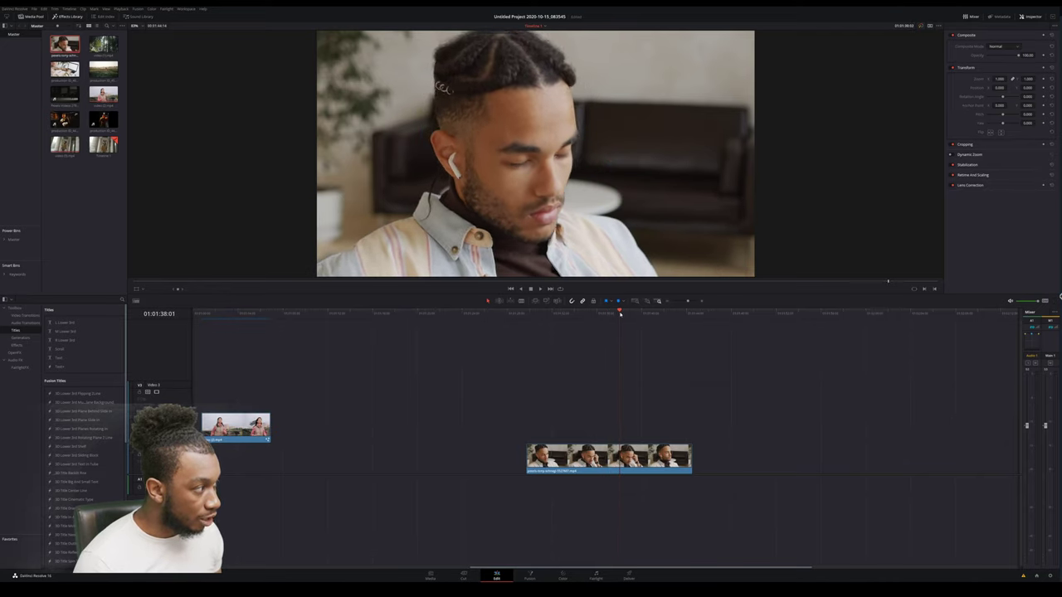
key(ctrl+b)
click(628, 315)
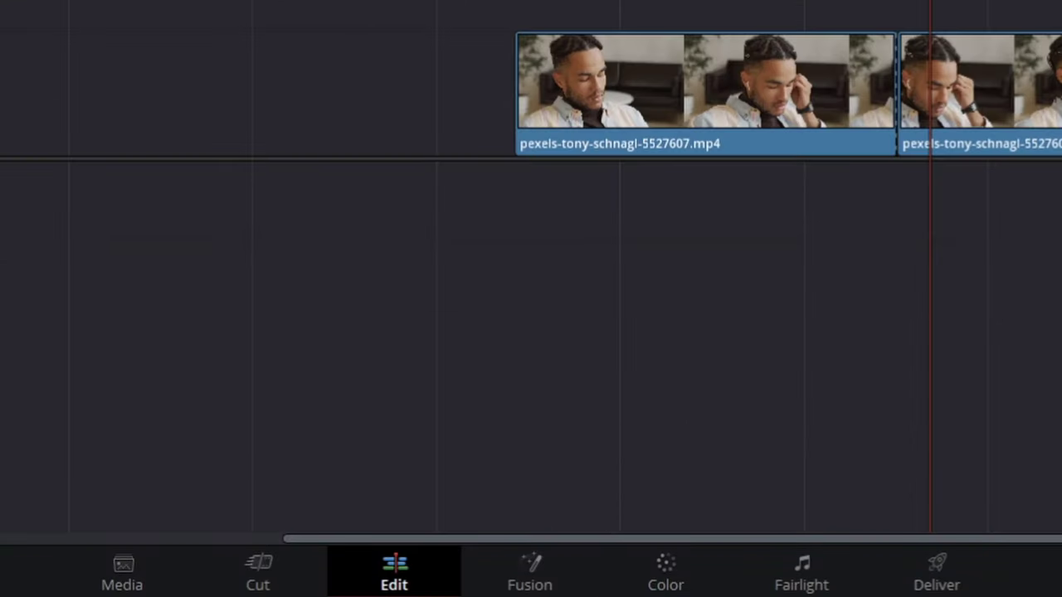
click(530, 557)
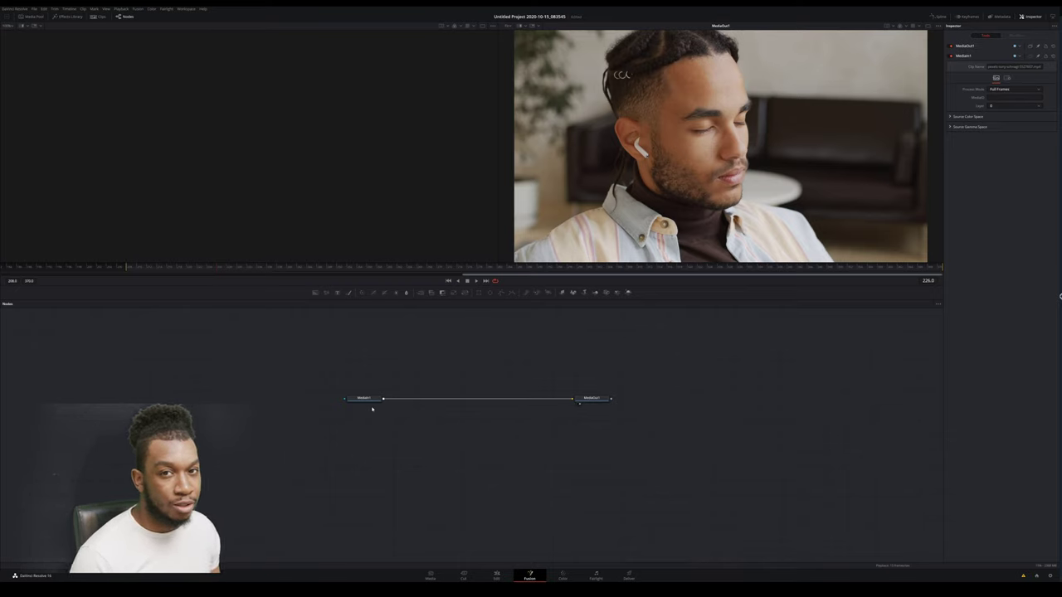
Step: Add a Planar Tracker node after the MediaIn1 node
click(367, 398)
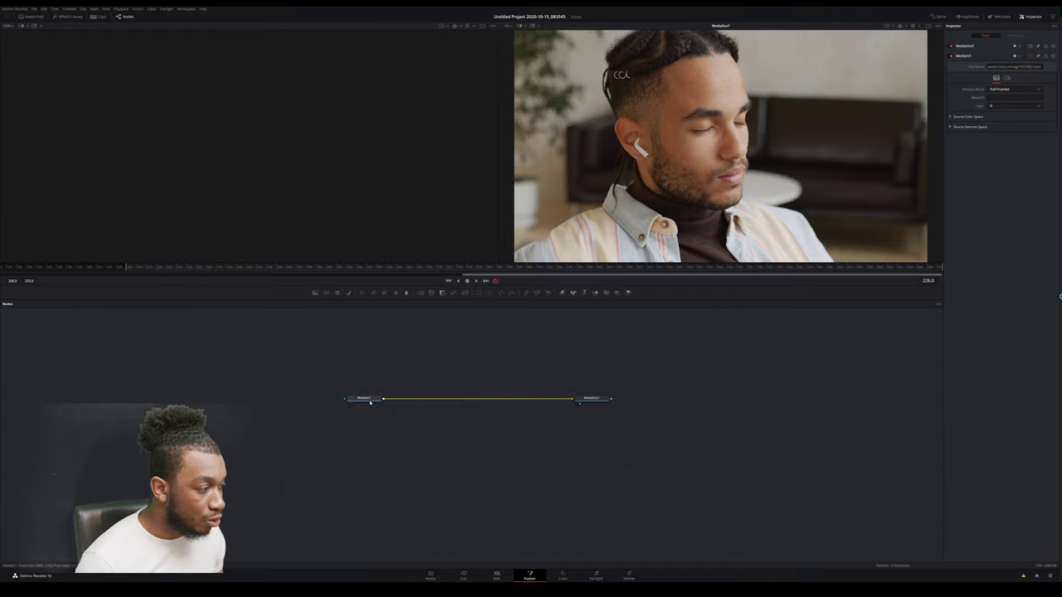
scroll(357, 418, up, 3)
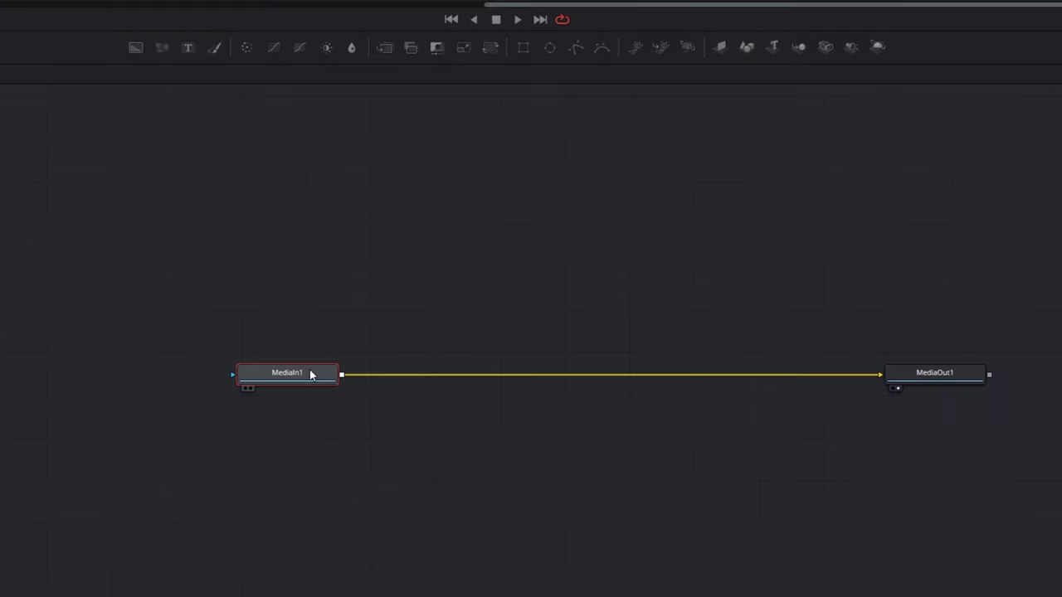
key(shift+space)
text(trans)
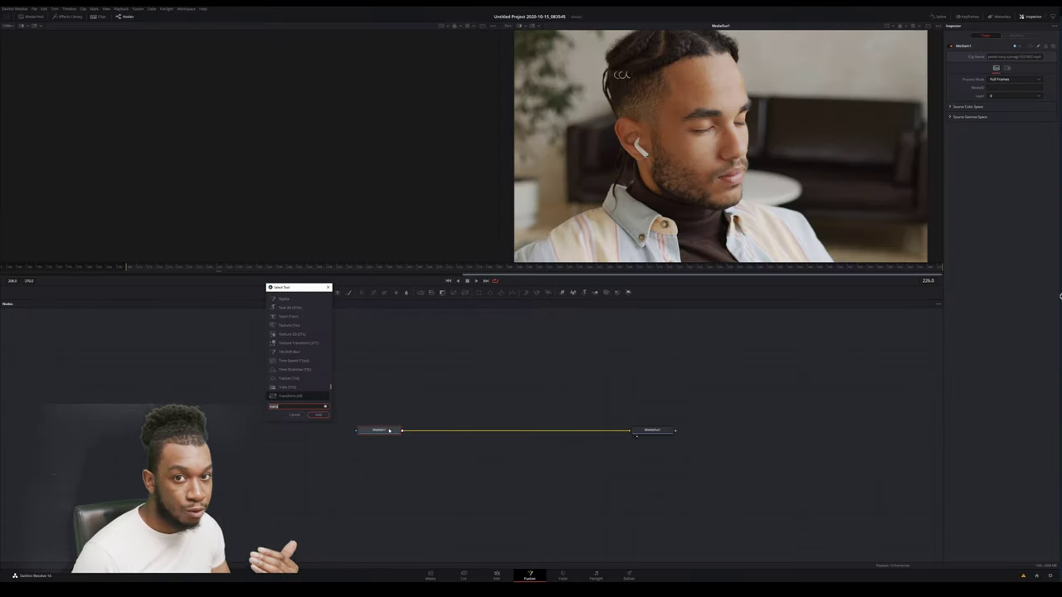
key(BackSpace)
key(BackSpace)
key(BackSpace)
key(BackSpace)
key(BackSpace)
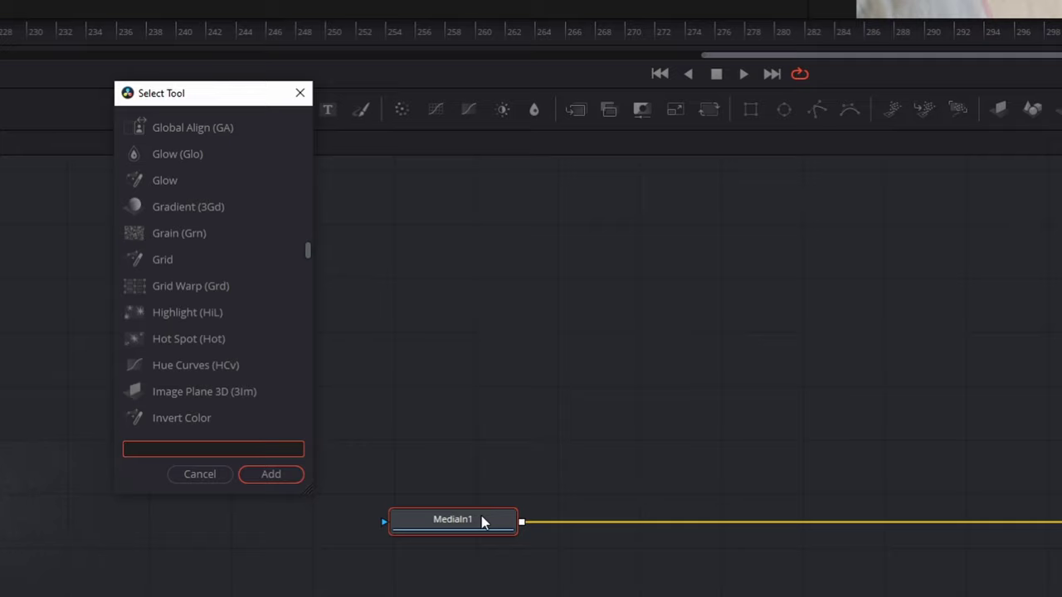
text(tracker)
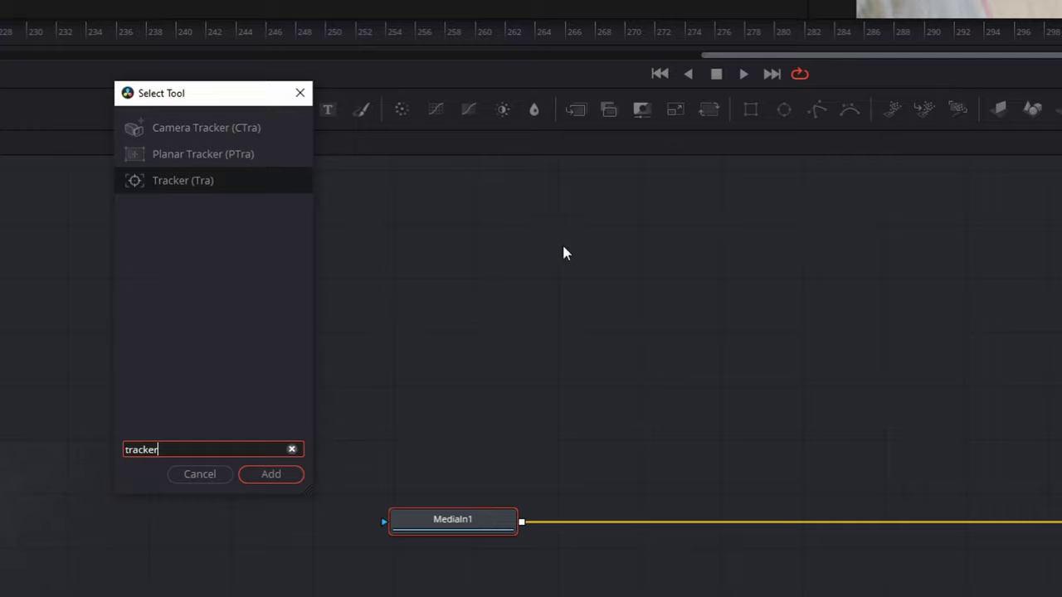
click(185, 160)
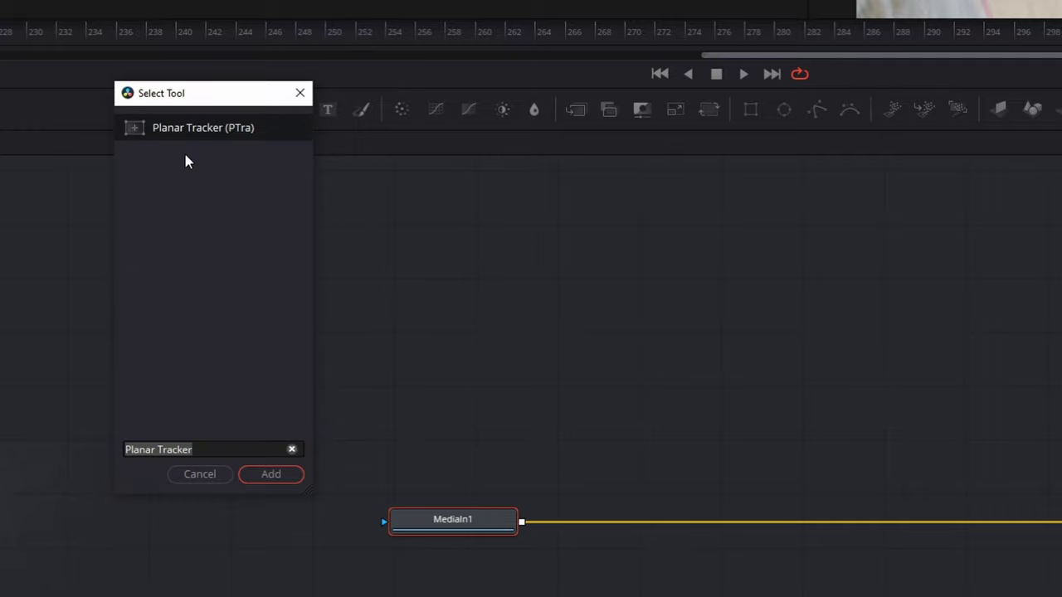
click(258, 476)
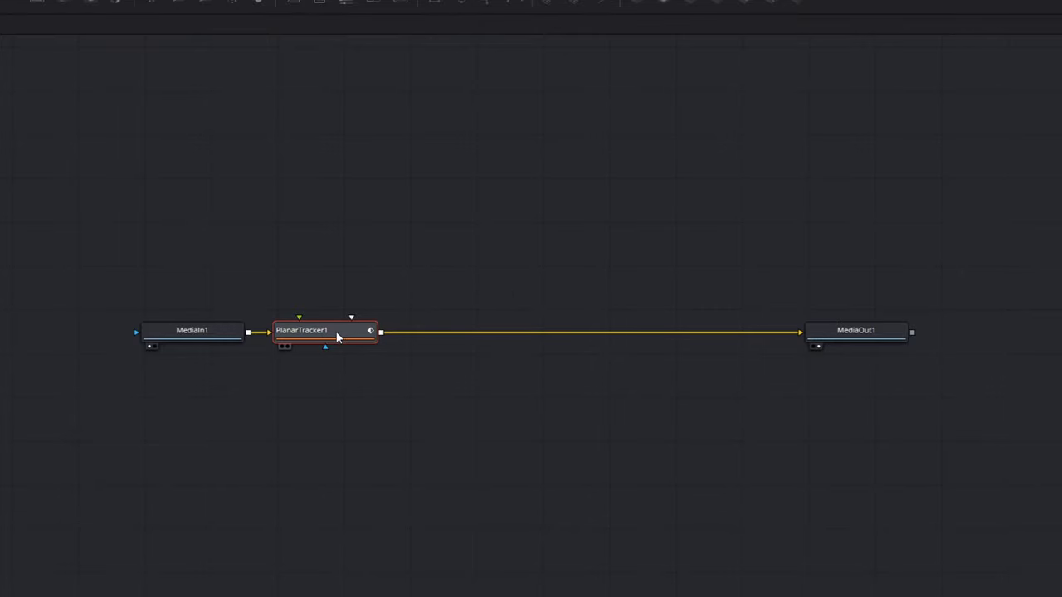
Step: Set the Planar Tracker's reference time to the clip's first frame, 208
drag(339, 337, 337, 337)
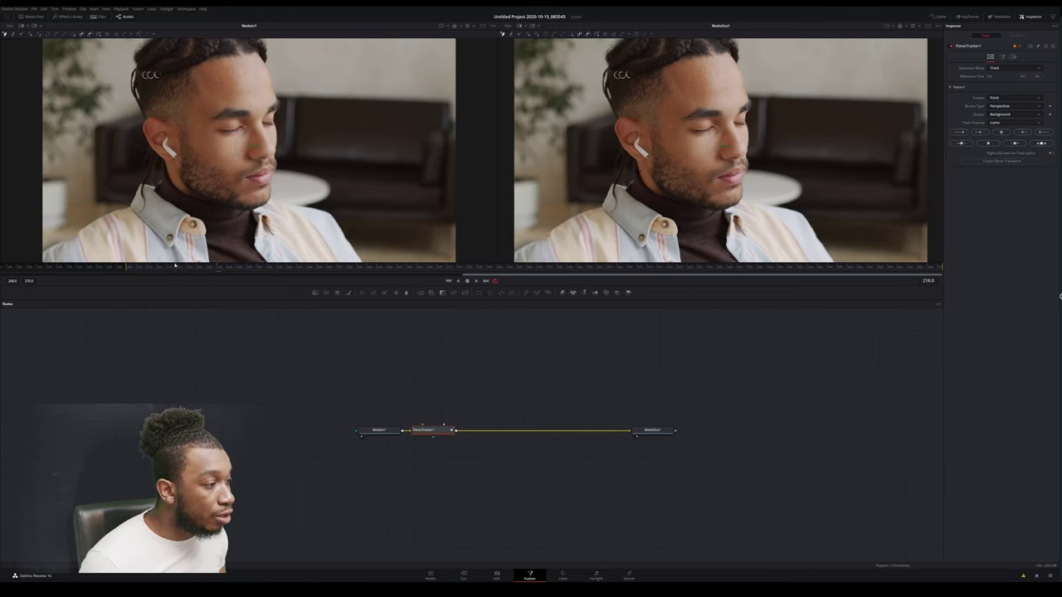
drag(175, 264, 130, 275)
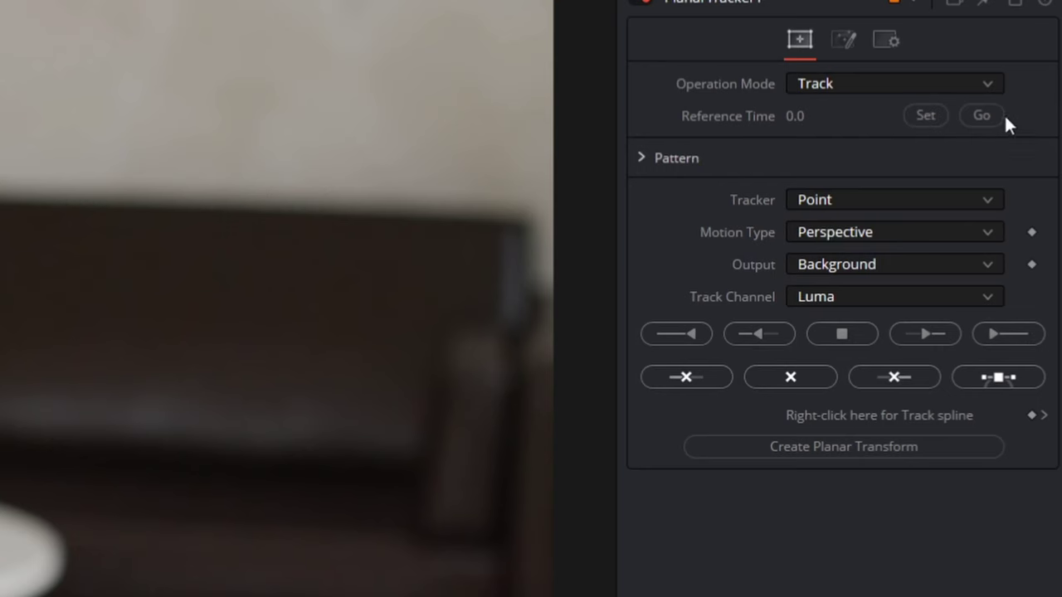
click(926, 116)
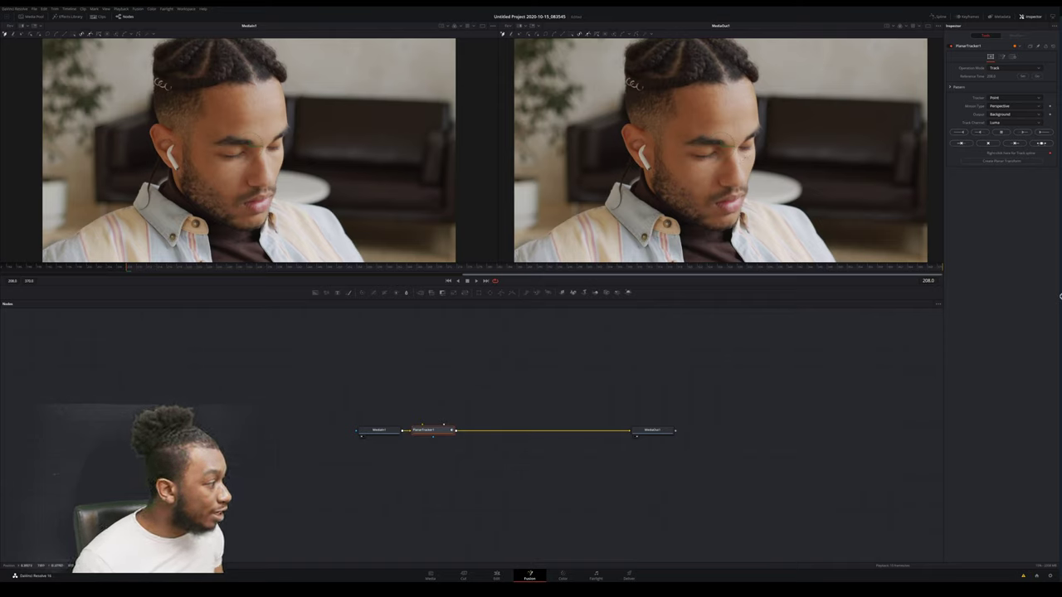
click(369, 271)
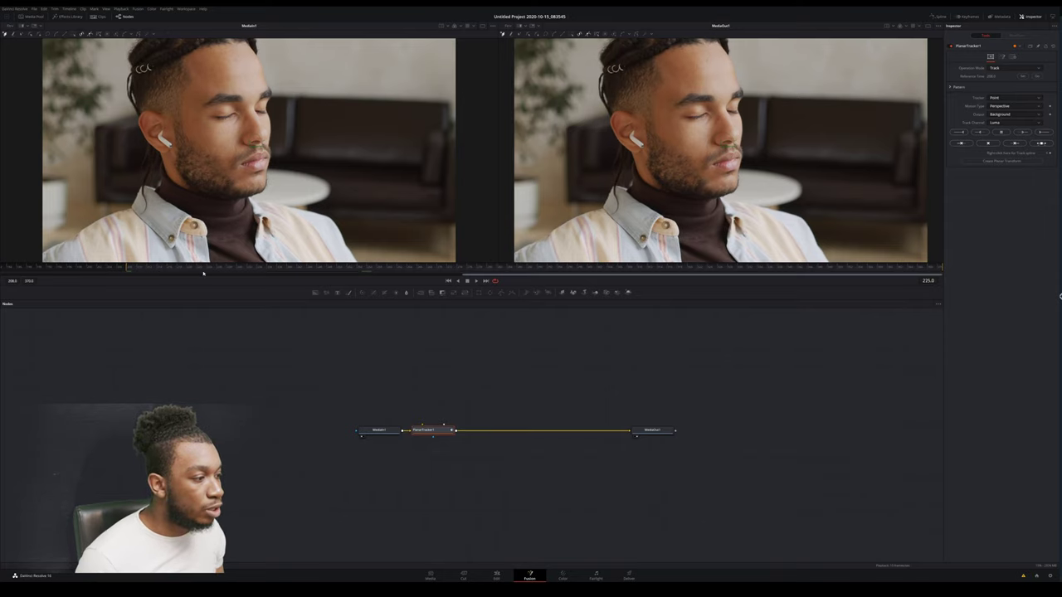
click(130, 273)
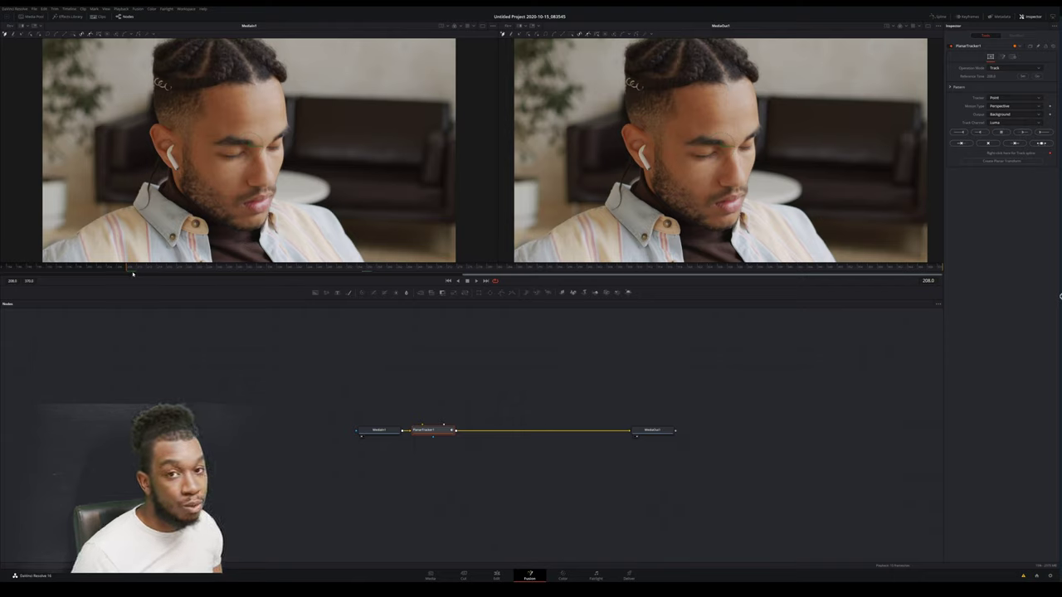
click(1024, 78)
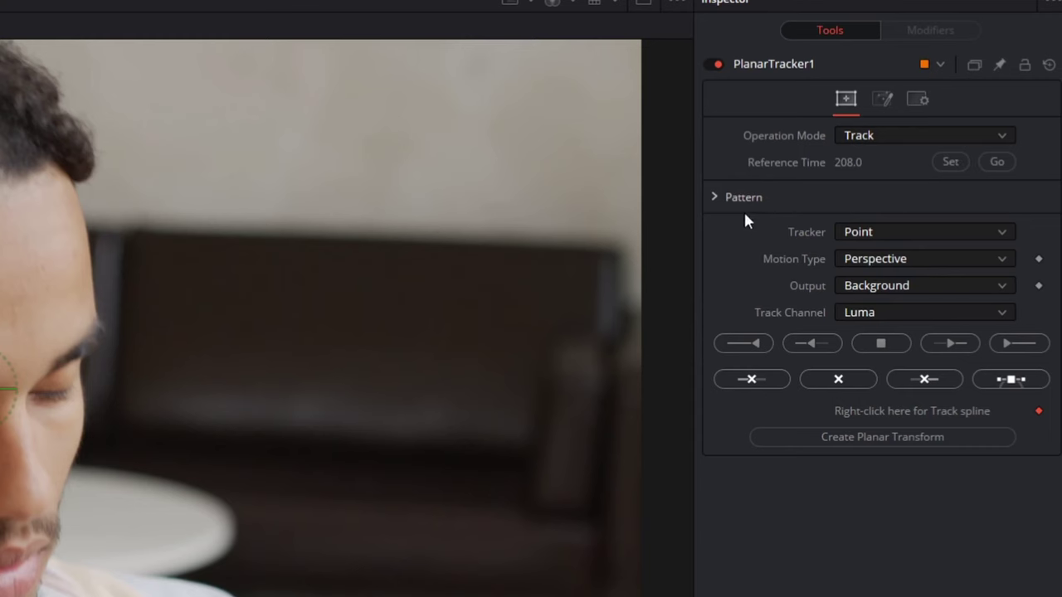
Step: Review the Planar Tracker's available options for tracker, motion type and track channel
click(880, 236)
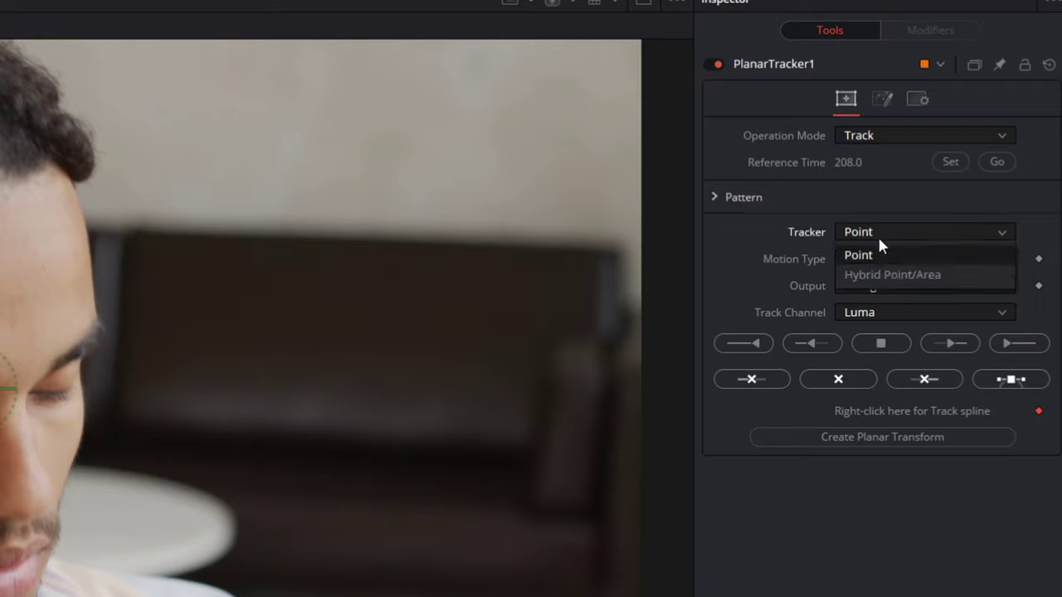
click(812, 251)
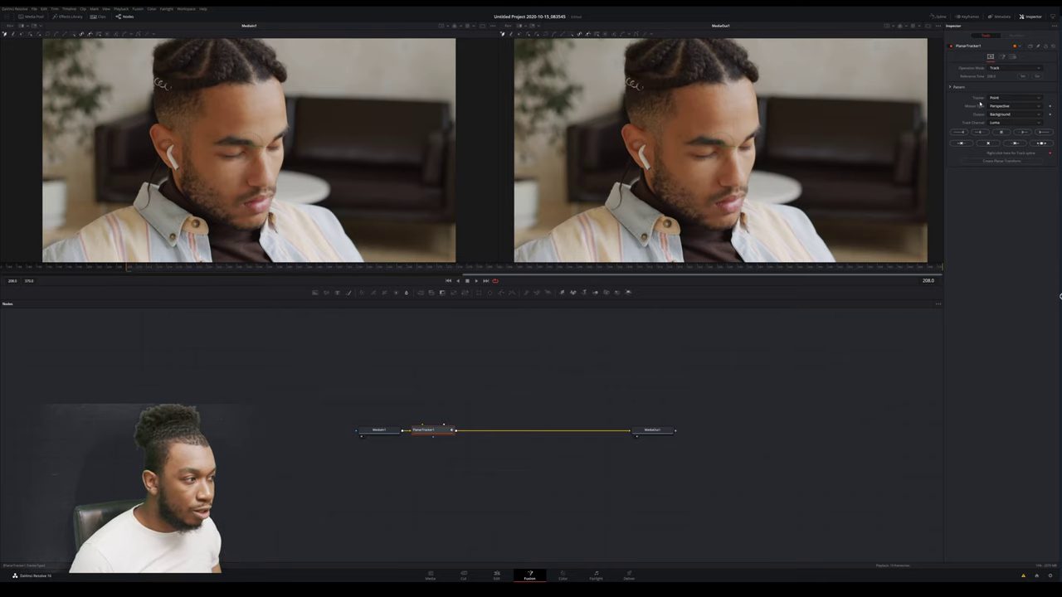
click(1022, 99)
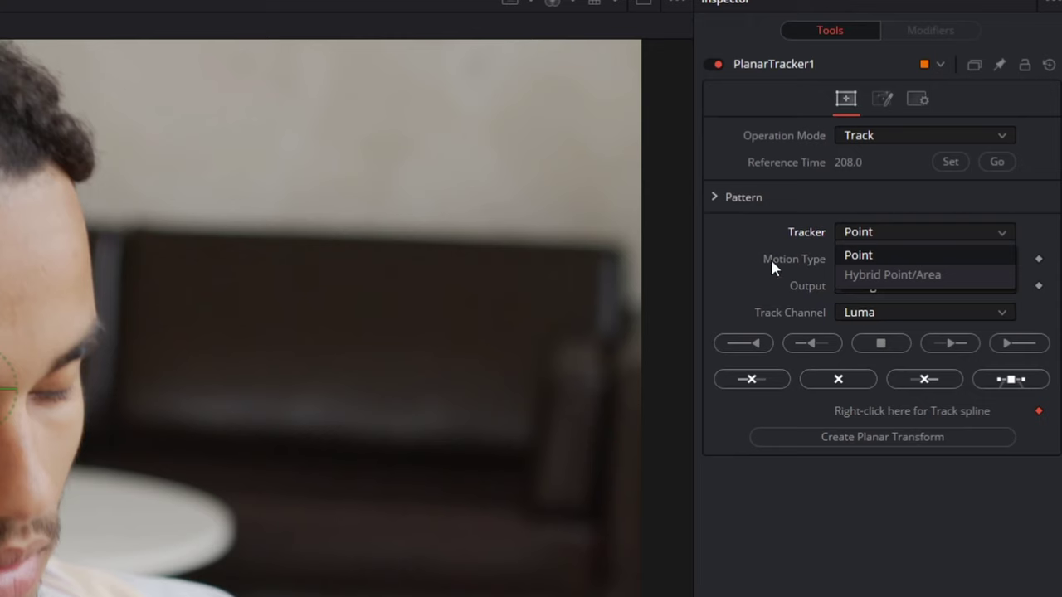
click(771, 266)
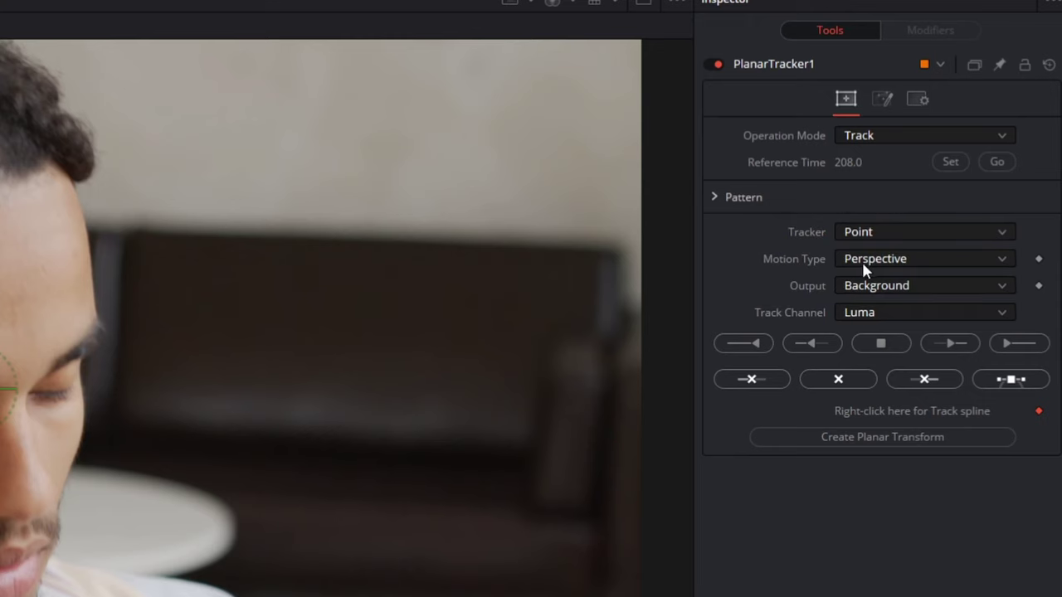
click(885, 261)
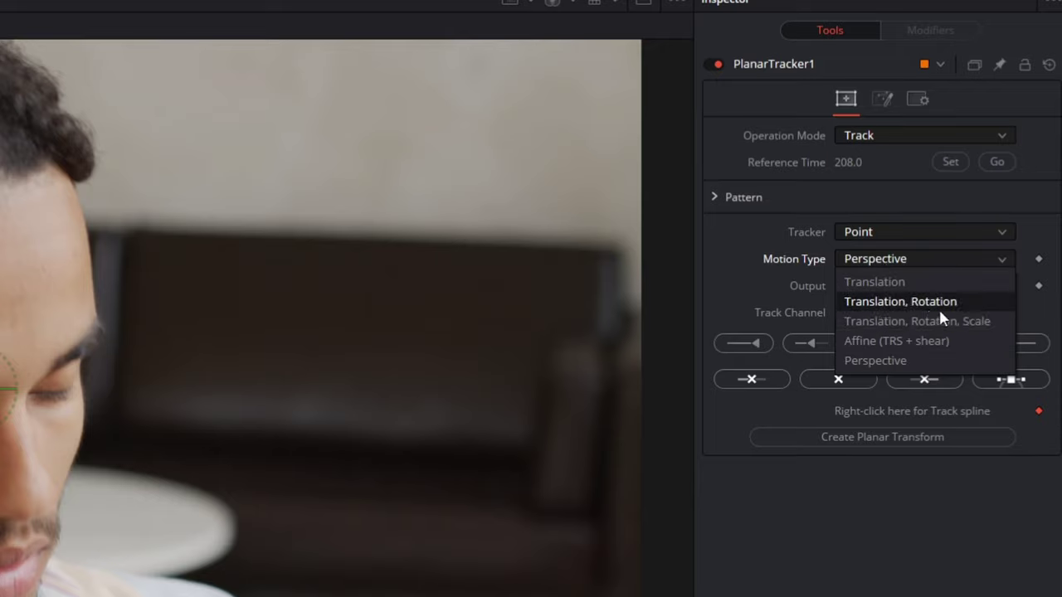
key(Escape)
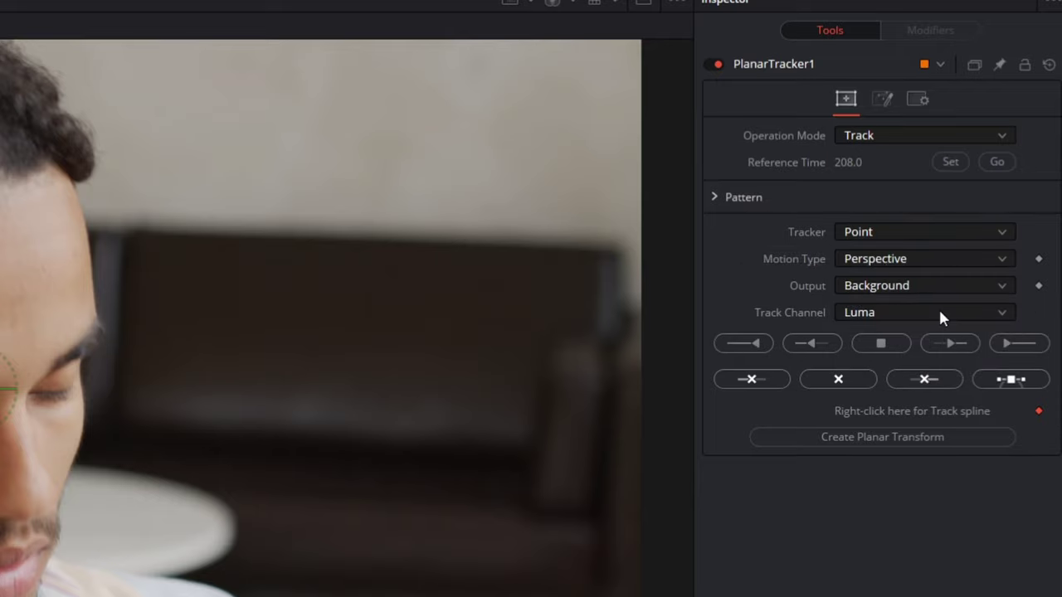
click(939, 312)
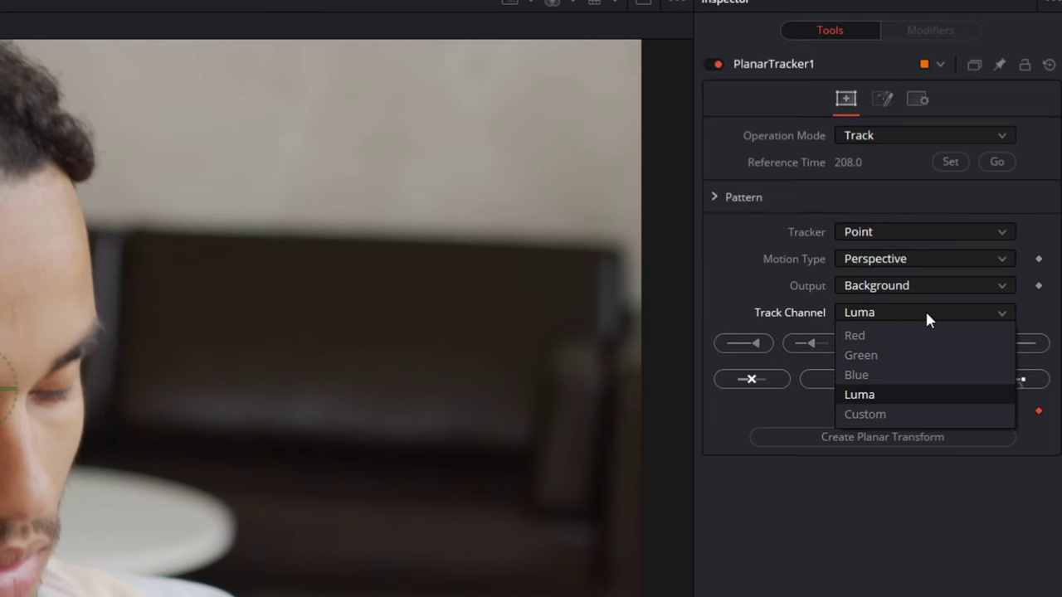
Step: Set the Planar Tracker's motion type to Translation, Rotation
click(895, 259)
click(895, 262)
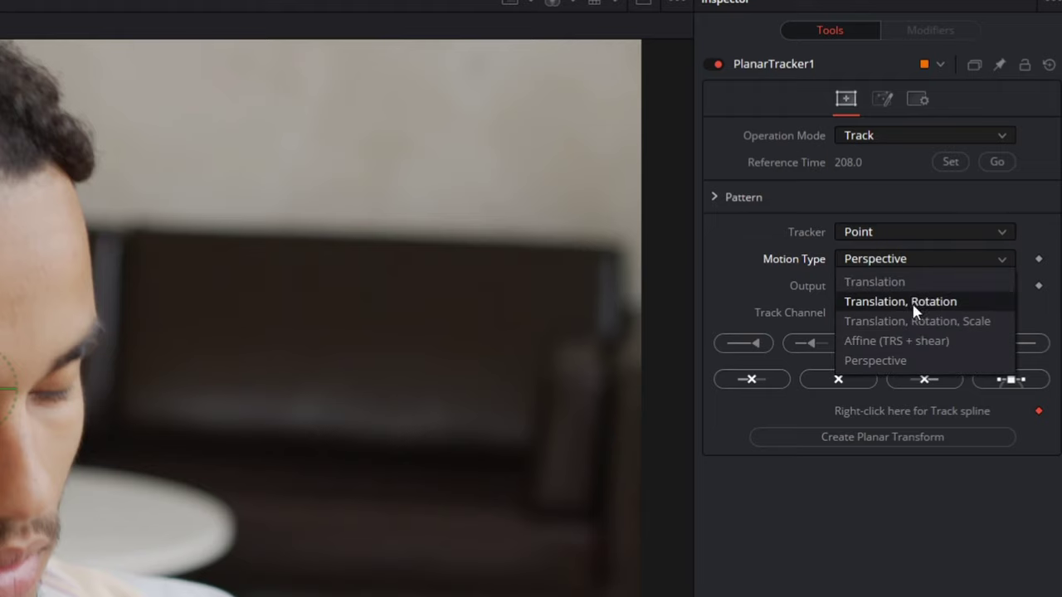
click(913, 303)
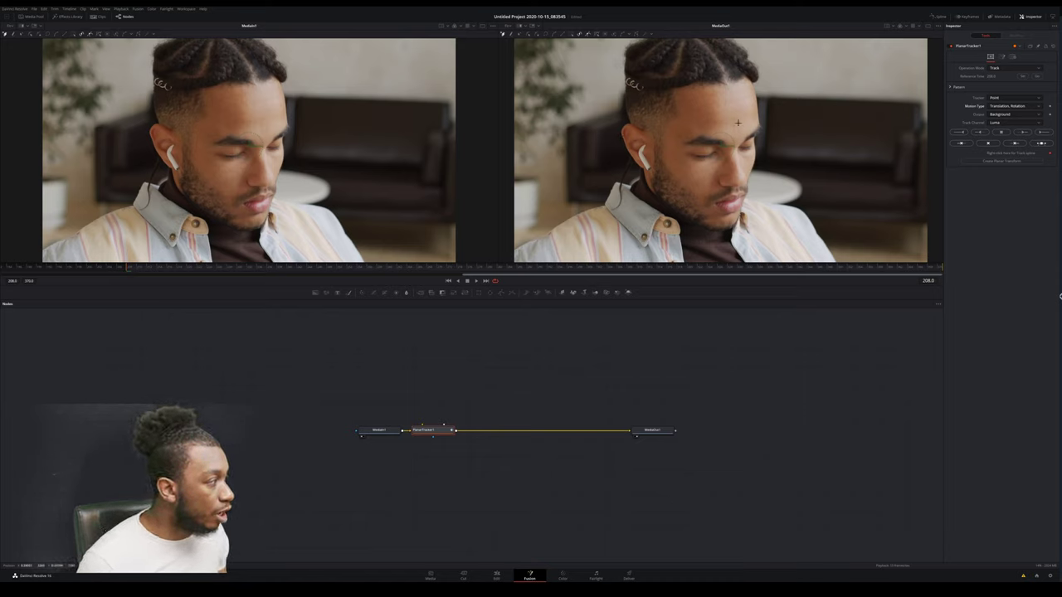
Step: Draw a closed polygon tracking pattern over the man's face, running from the forehead down the cheek, around the chin and back up the far side
click(688, 117)
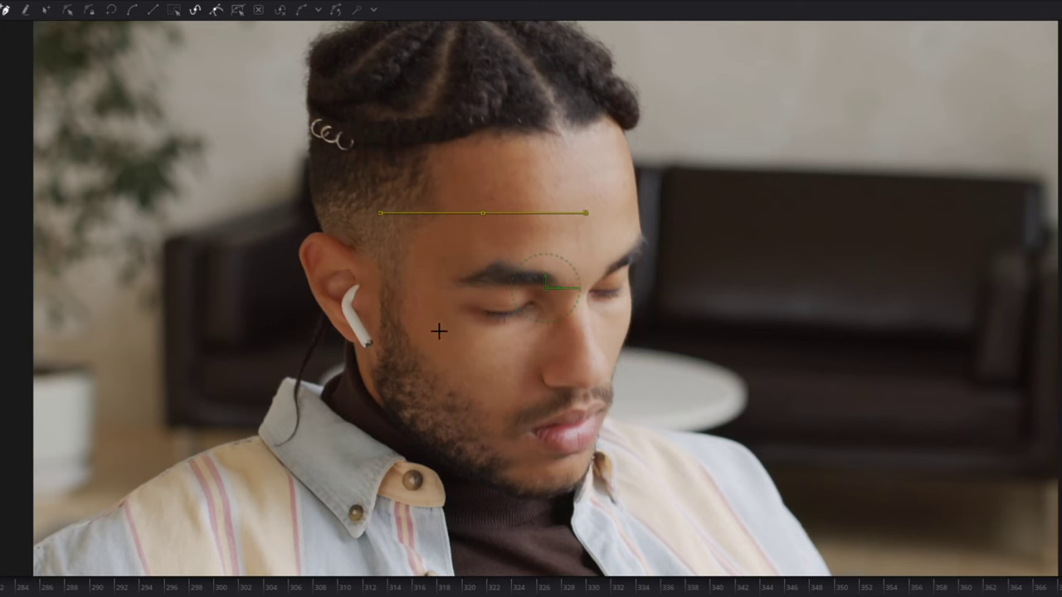
click(465, 240)
click(443, 286)
click(444, 326)
click(458, 363)
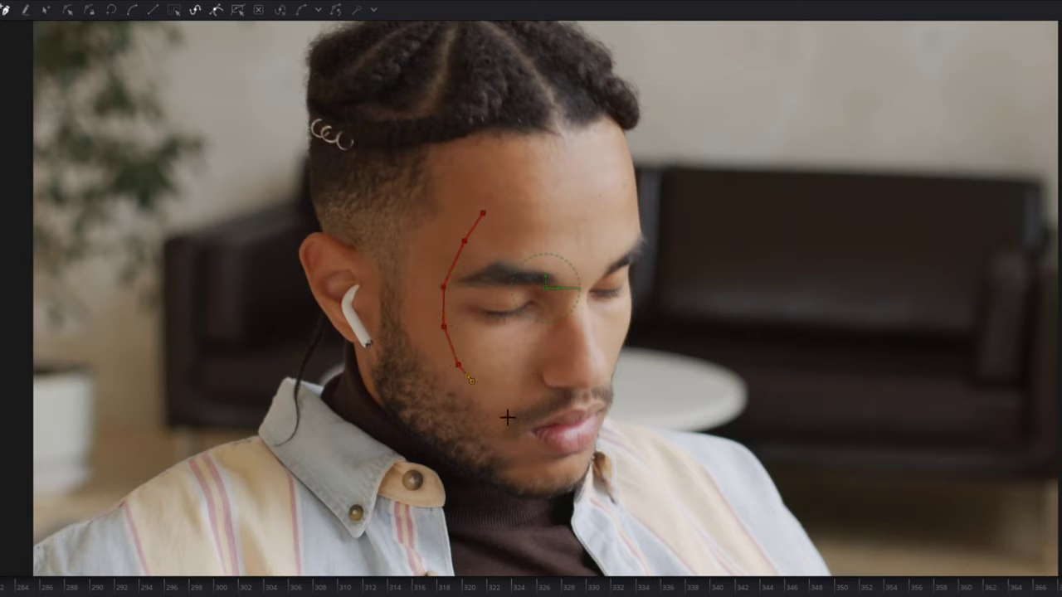
click(472, 380)
click(489, 404)
click(523, 468)
click(564, 467)
click(591, 456)
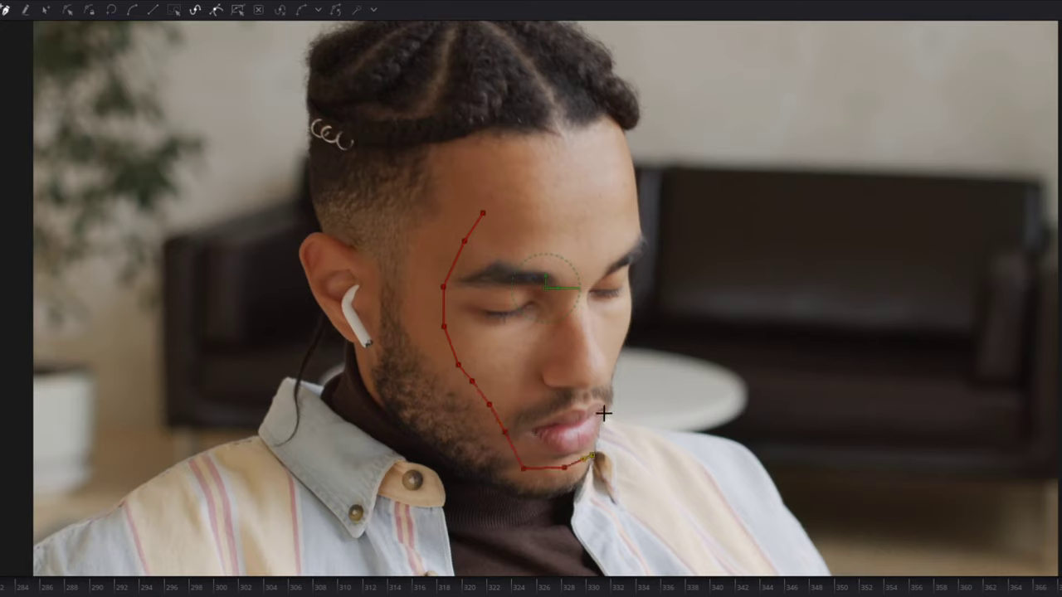
click(604, 412)
click(608, 378)
click(613, 344)
click(620, 325)
click(624, 286)
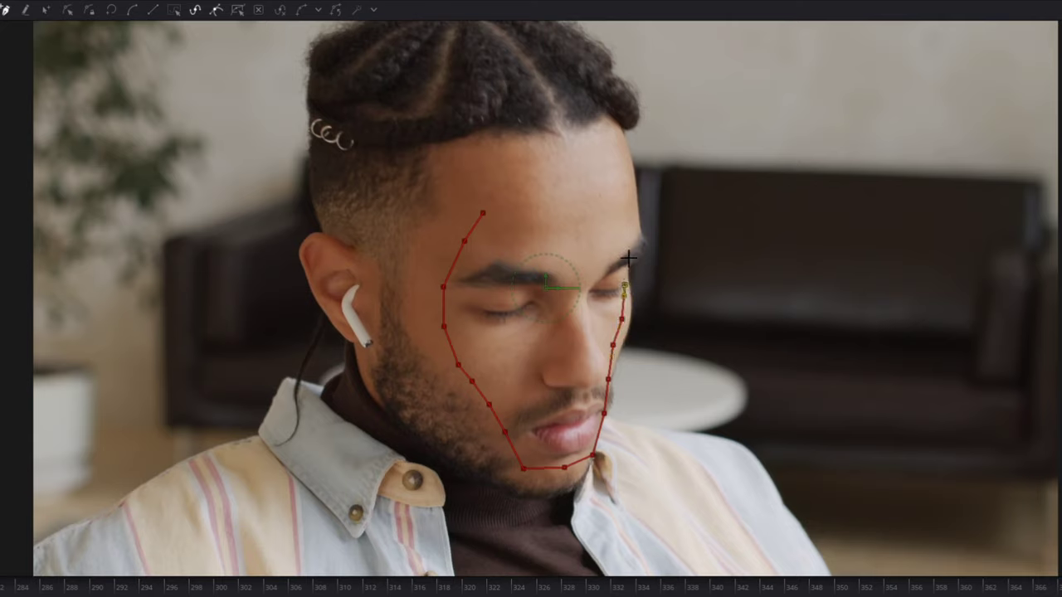
click(632, 238)
click(605, 233)
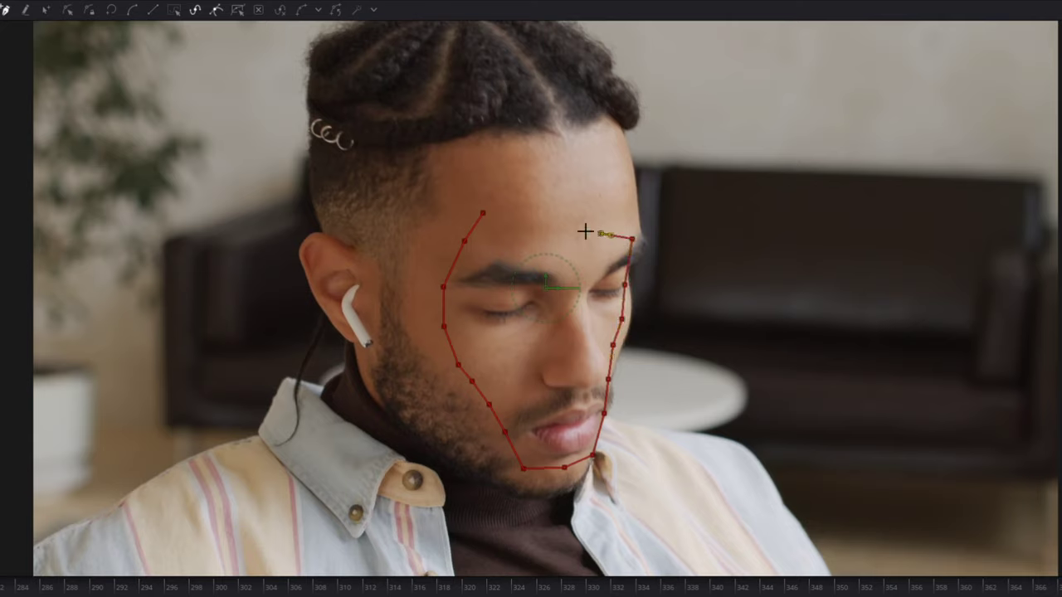
click(528, 221)
click(485, 216)
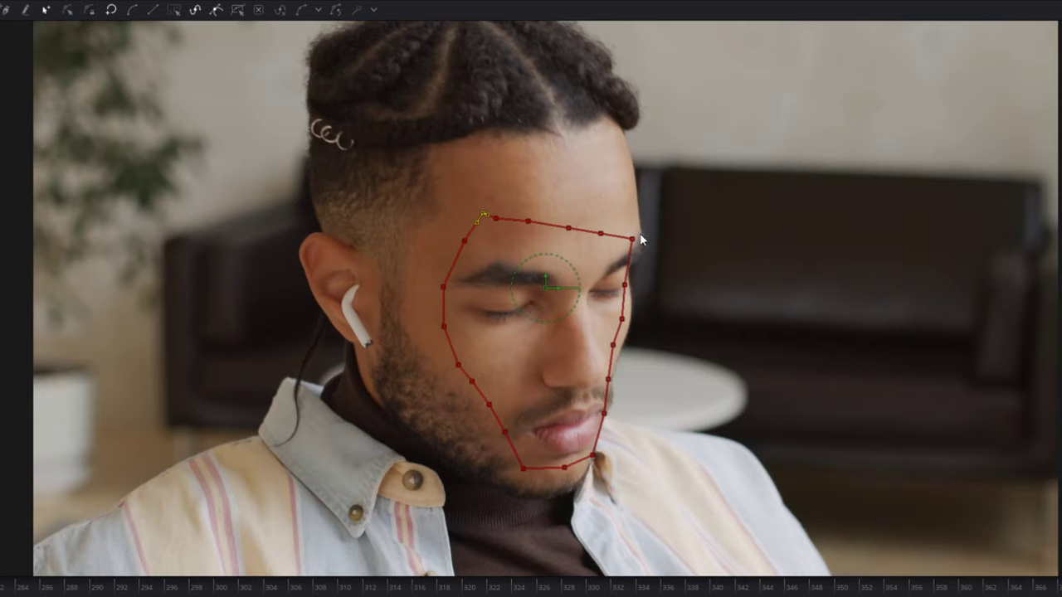
Step: Nudge the tracking pattern's far forehead corner inward onto the face, then track the pattern forward through the clip
drag(634, 240, 627, 239)
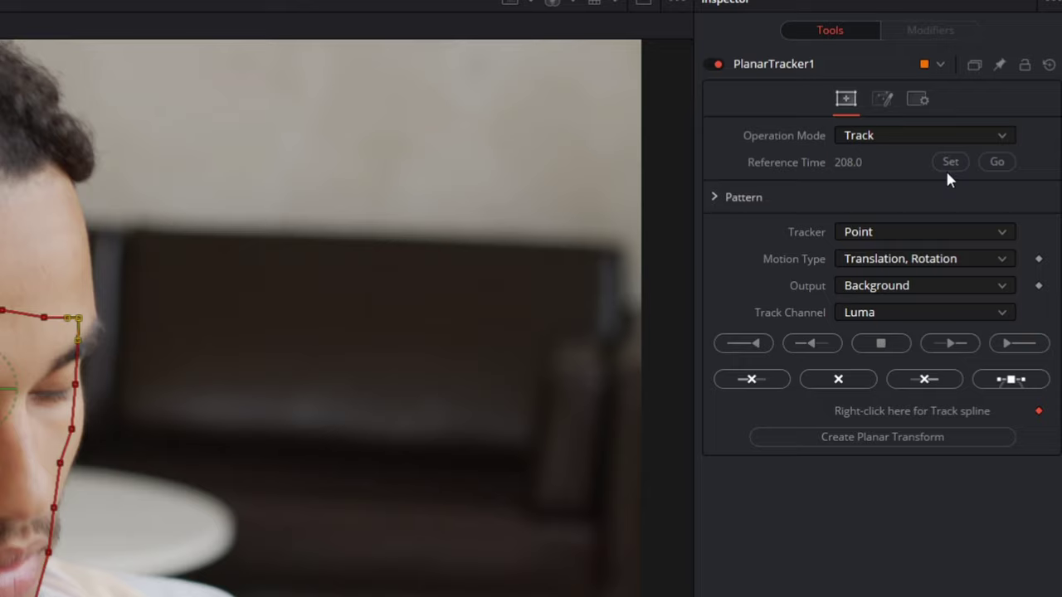
click(1014, 345)
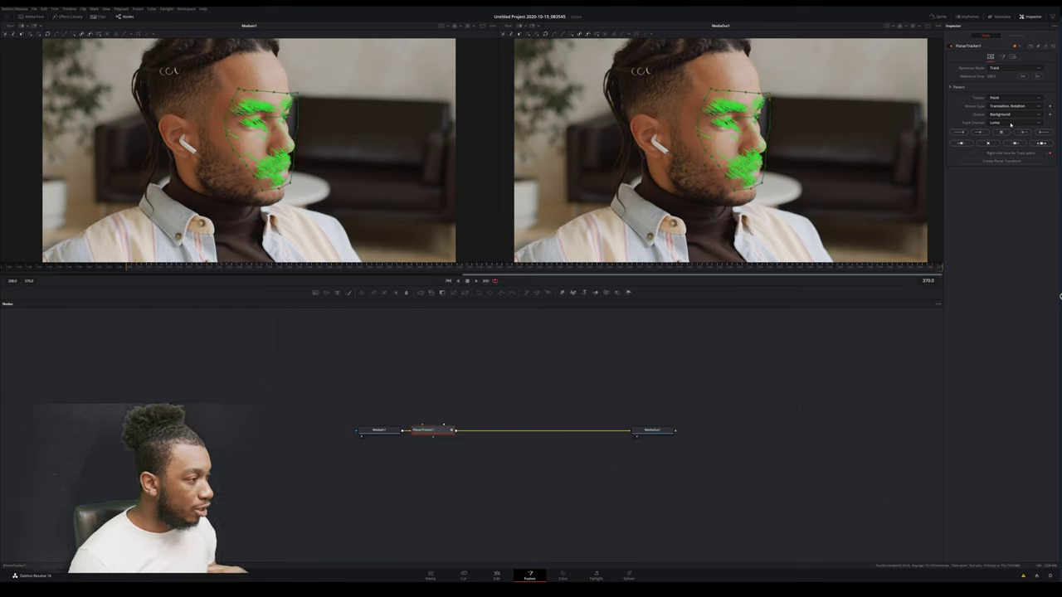
drag(926, 269, 649, 280)
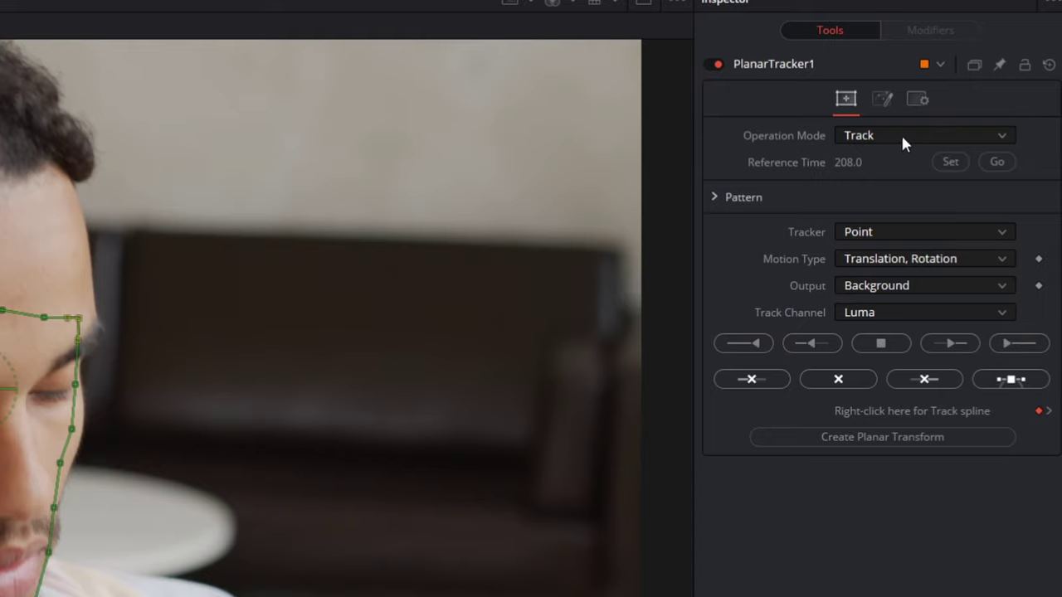
Step: Set the Planar Tracker's operation mode to Stabilize and preview the clip from near its start
click(903, 138)
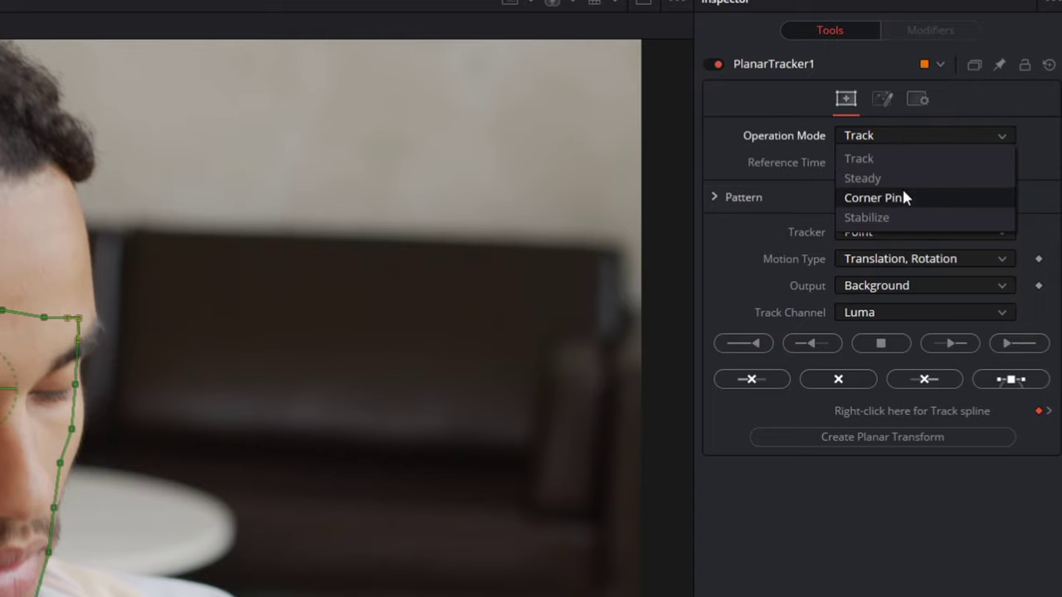
click(895, 214)
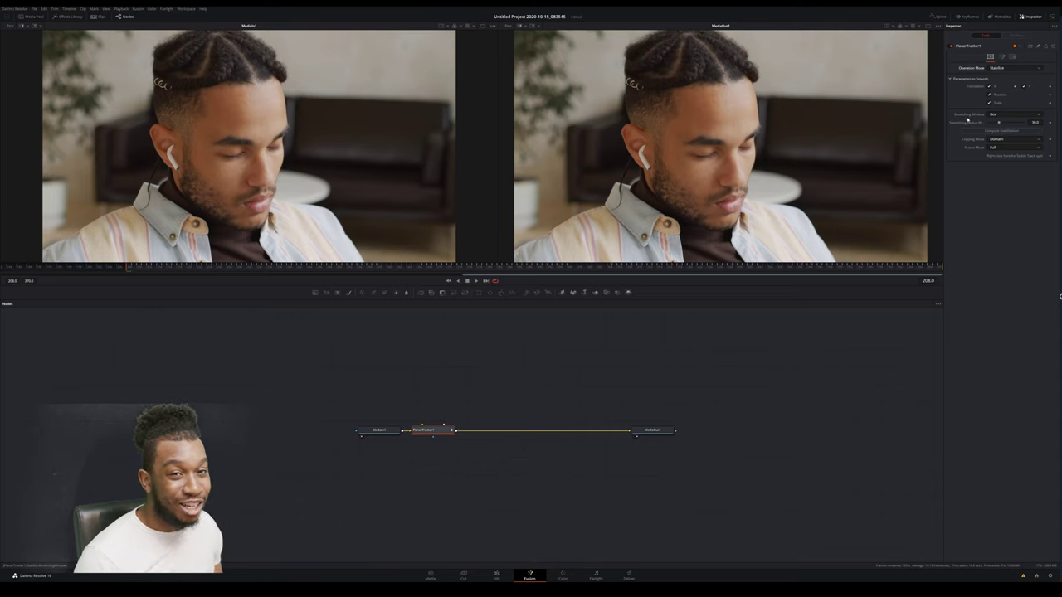
click(134, 270)
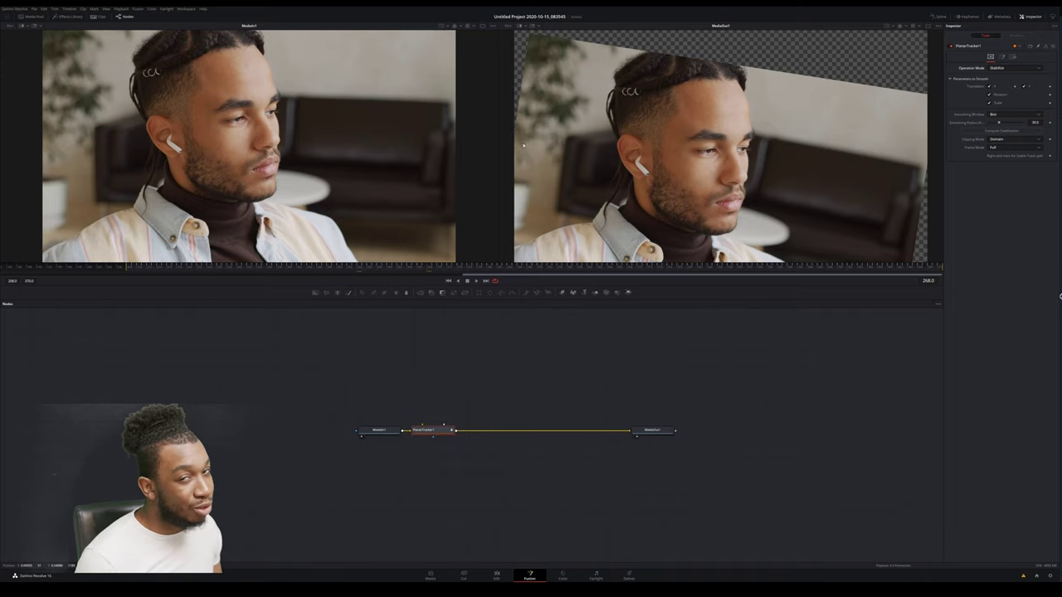
Step: Try enlarging the stabilized clip with the Transform zoom on the Edit page, undo it and return to Fusion
click(496, 575)
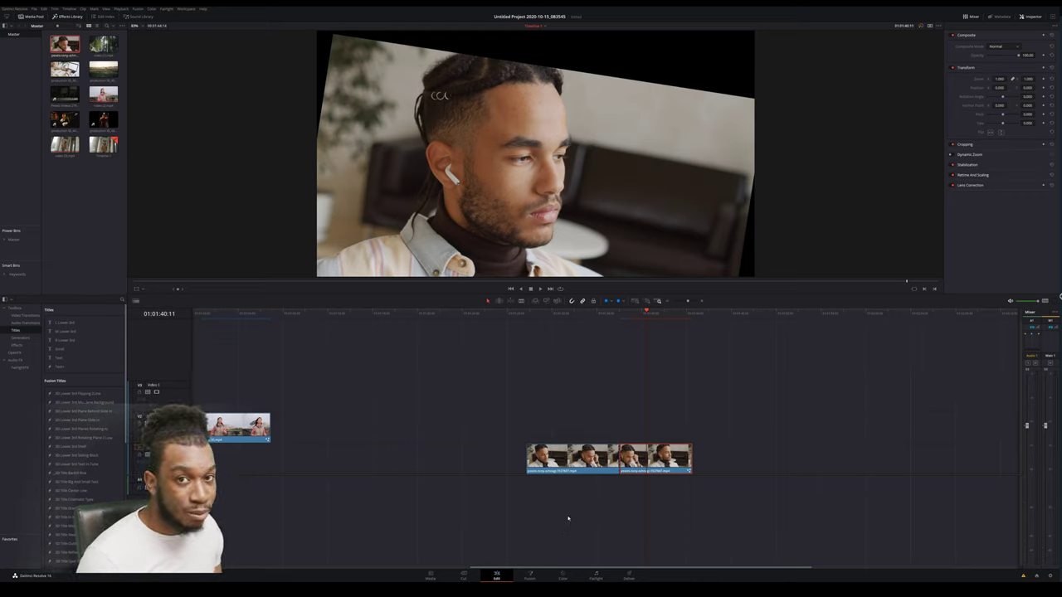
drag(1000, 78, 1011, 78)
key(ctrl+z)
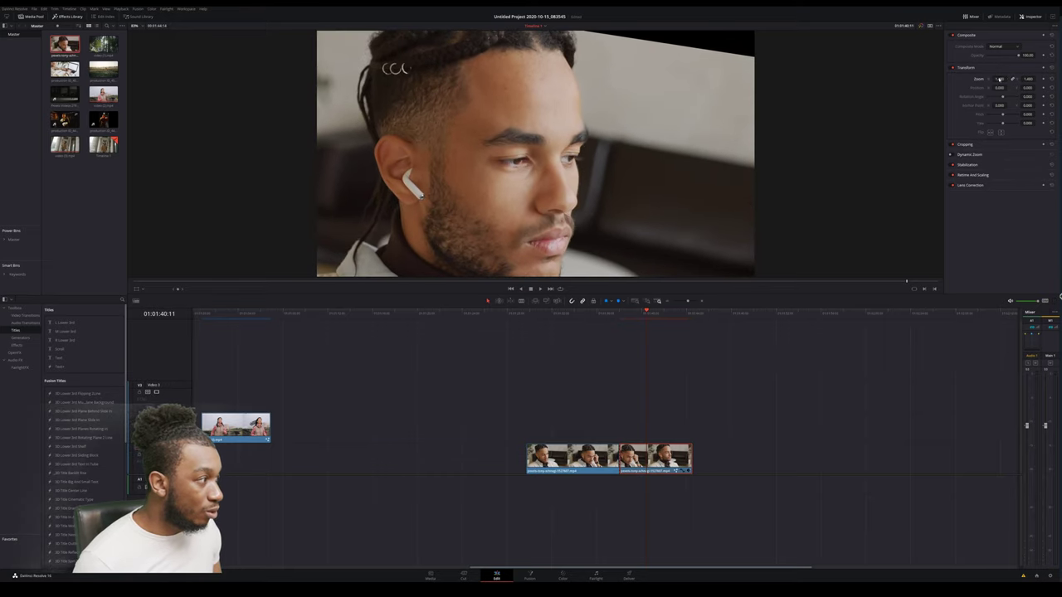
click(530, 574)
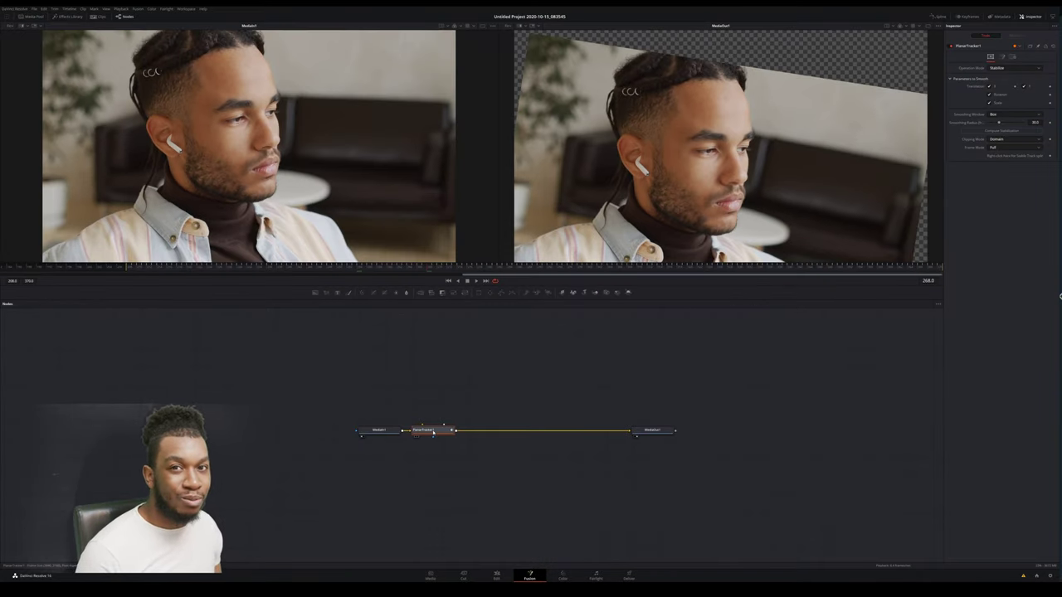
Step: Add a Transform node after the Planar Tracker, with its size set to 1.95 and its center Y to 0.628
key(shift+space)
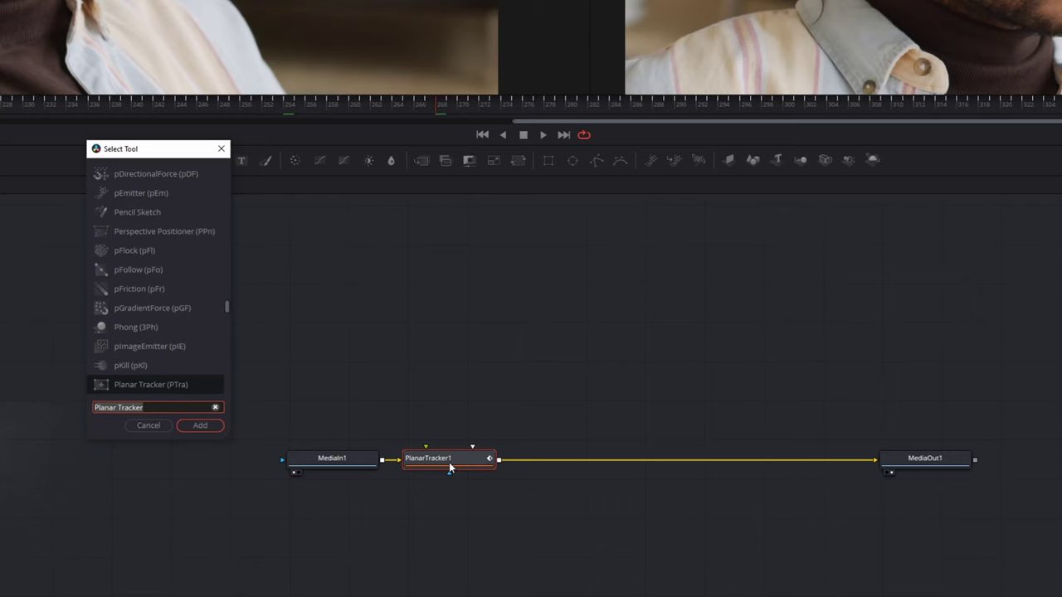
text(trans)
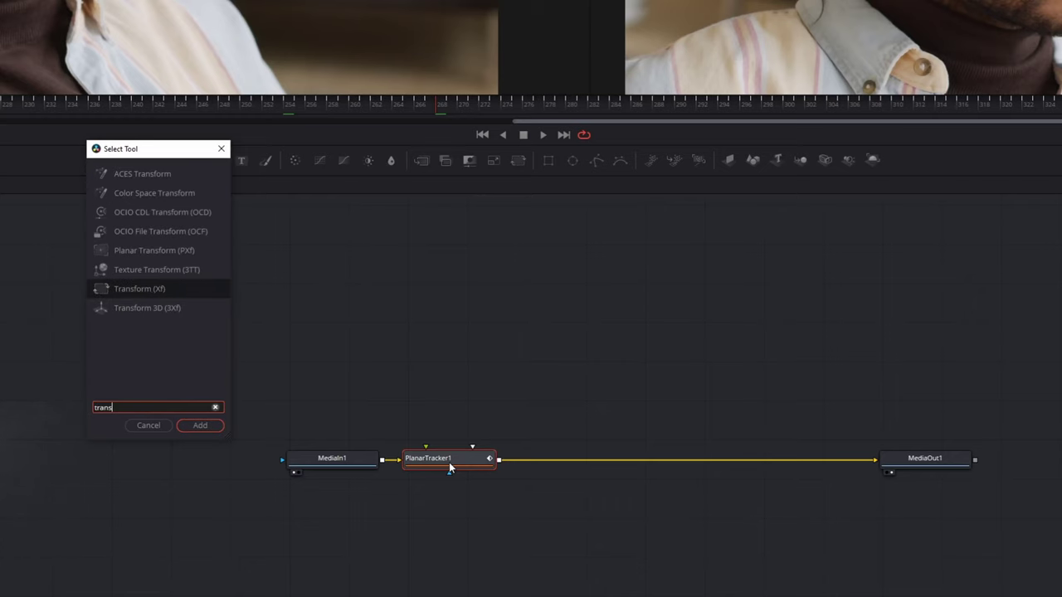
key(Return)
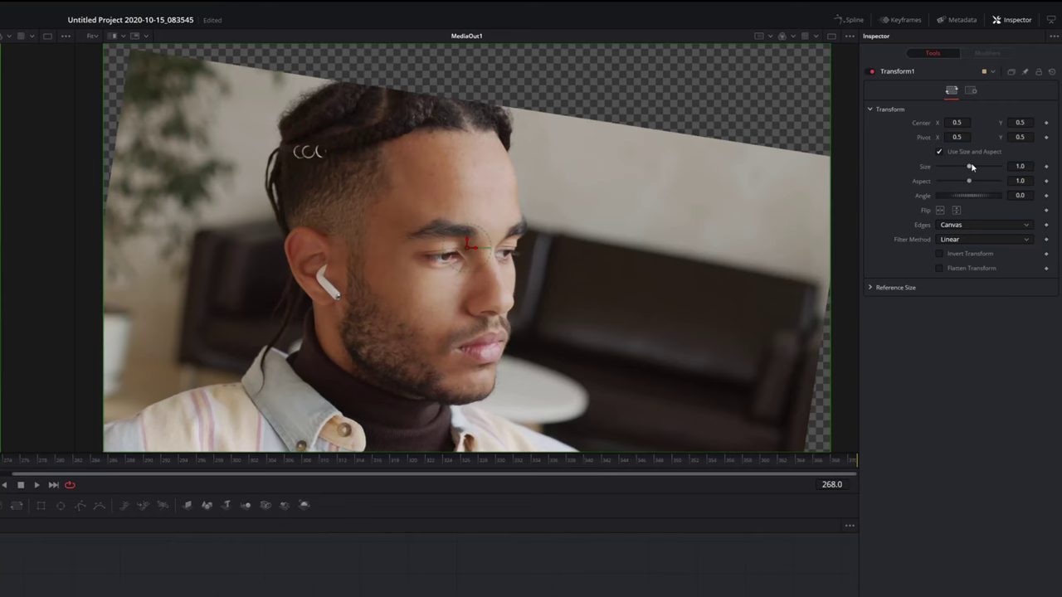
drag(971, 166, 978, 169)
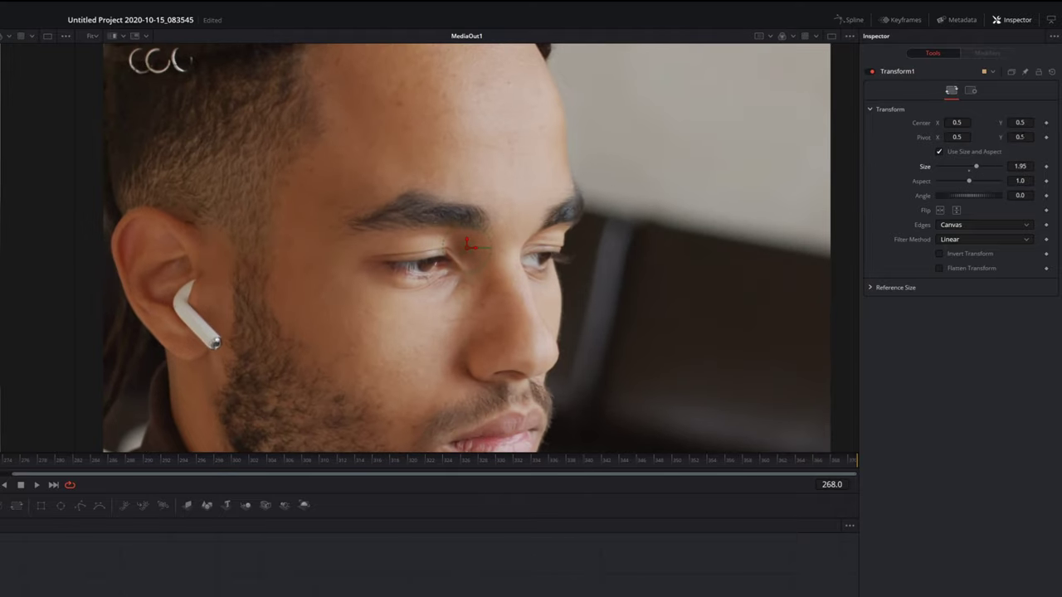
drag(1020, 121, 1058, 122)
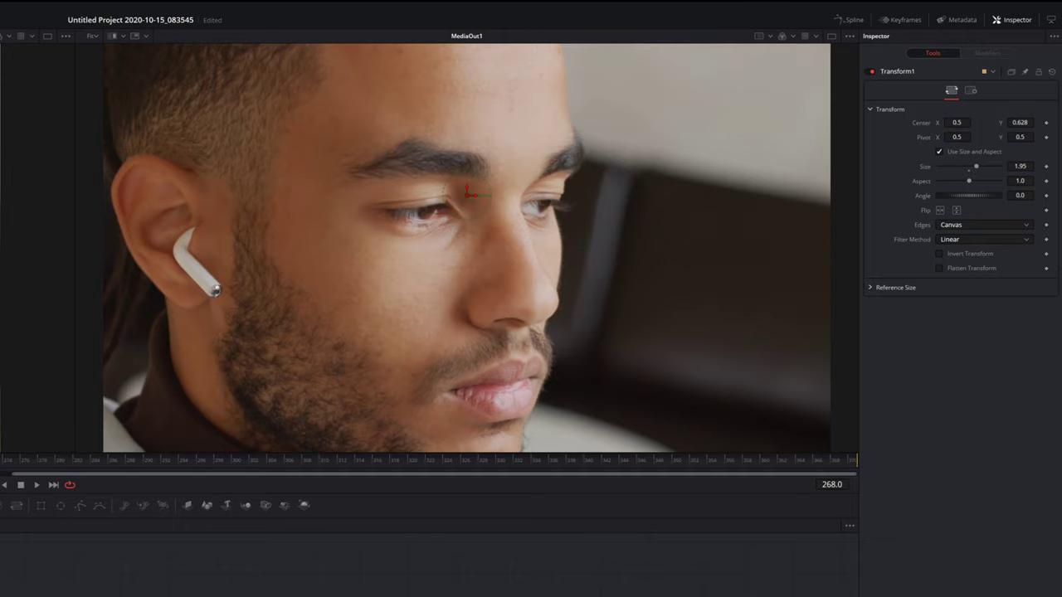
Step: Play back the enlarged, stabilized shot in Fusion and on the Edit page to check its framing
key(space)
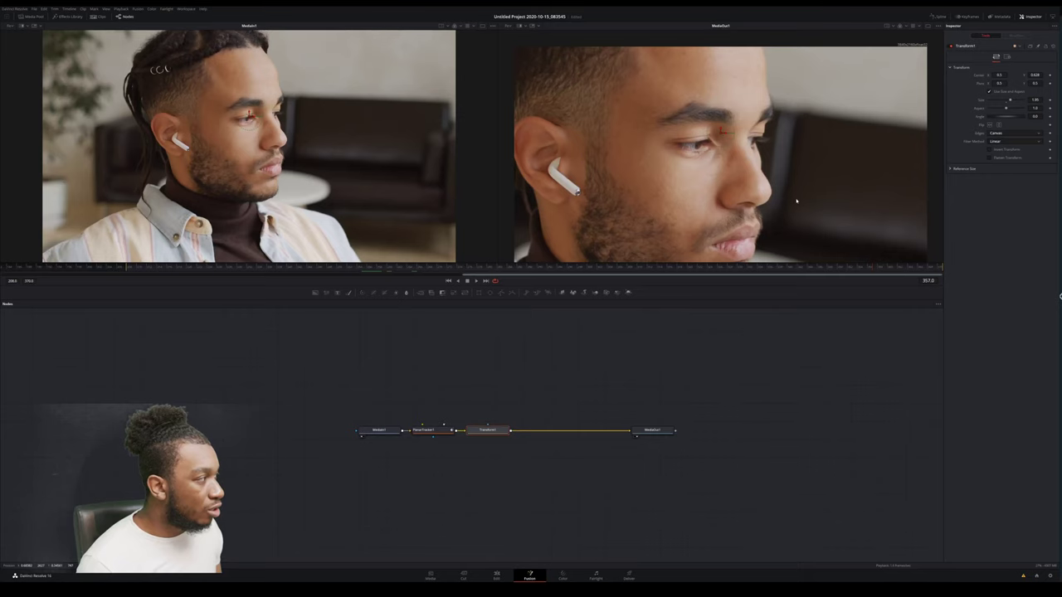
scroll(797, 201, down, 2)
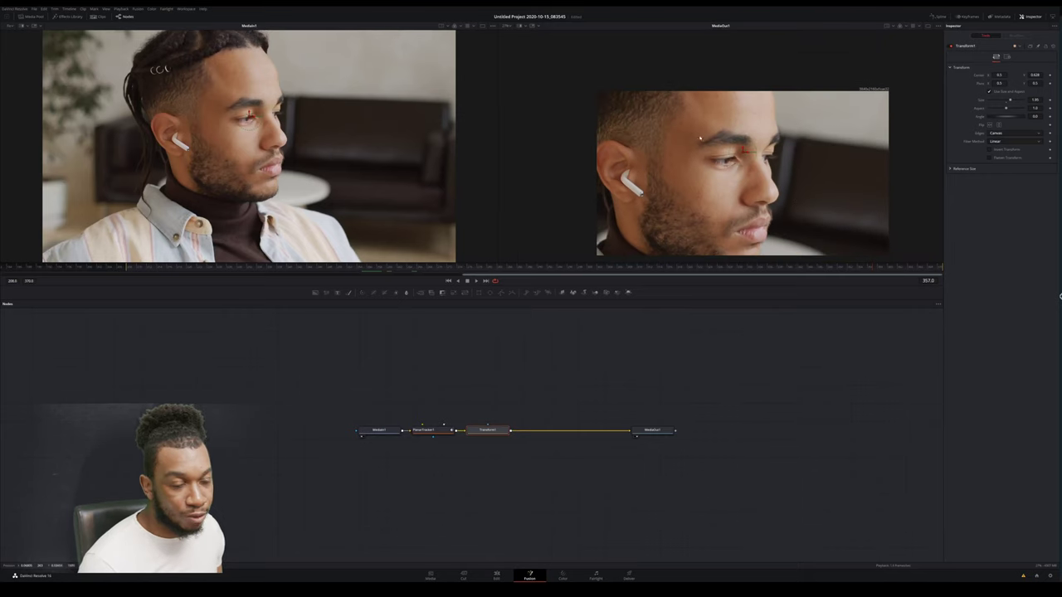
click(496, 573)
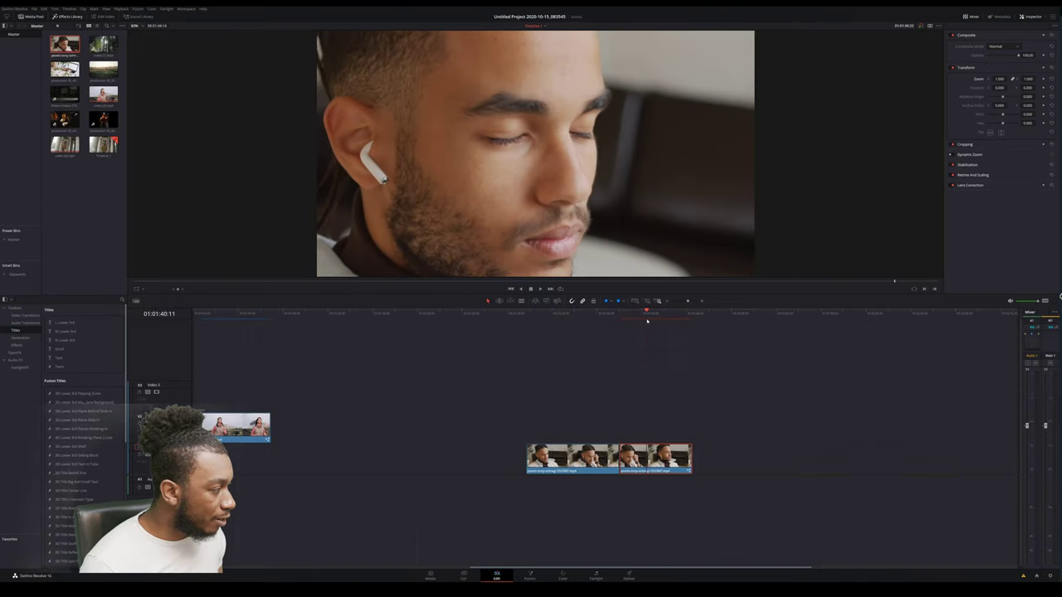
key(space)
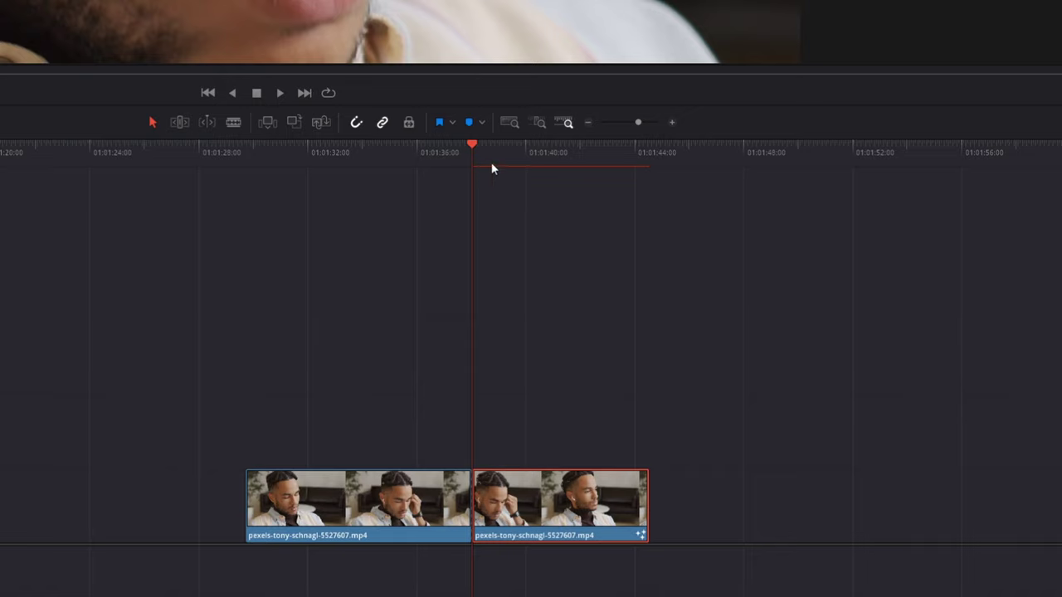
key(shift+Left)
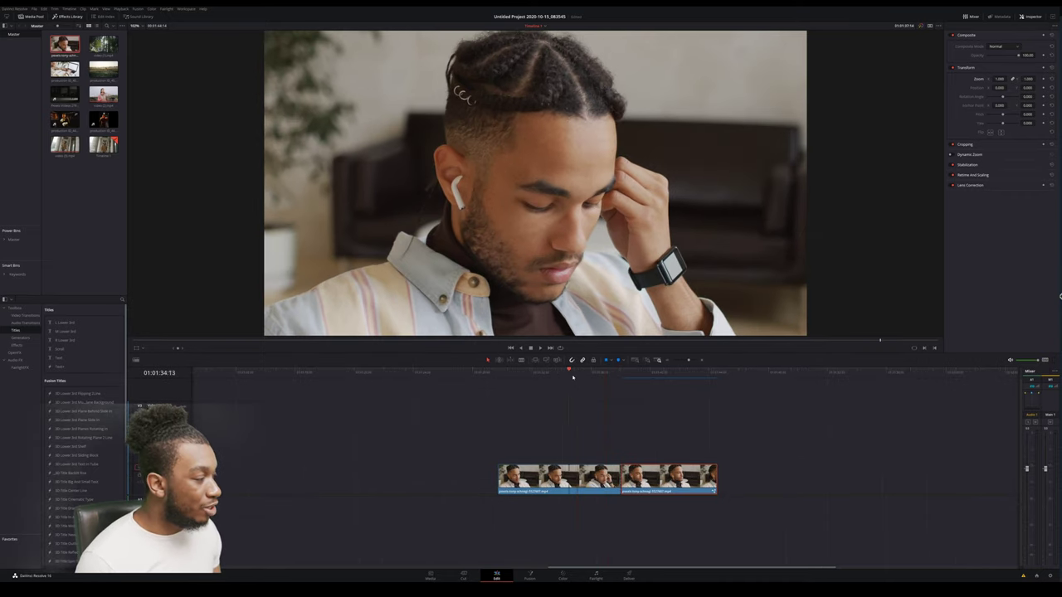
Step: Review the cut from the wide first clip to the stabilized close-up on the timeline
drag(572, 377, 537, 375)
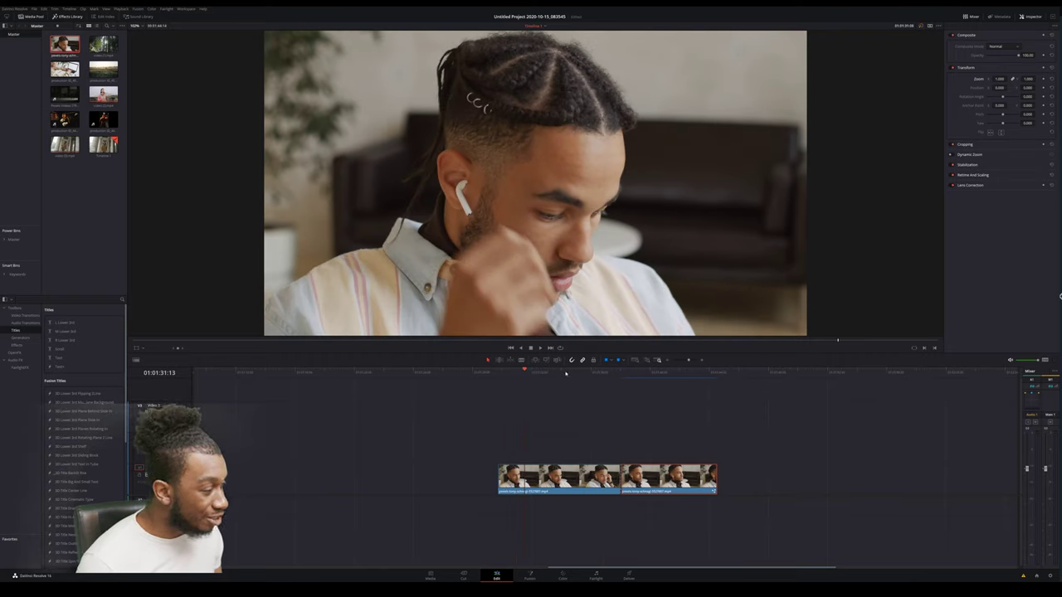
key(space)
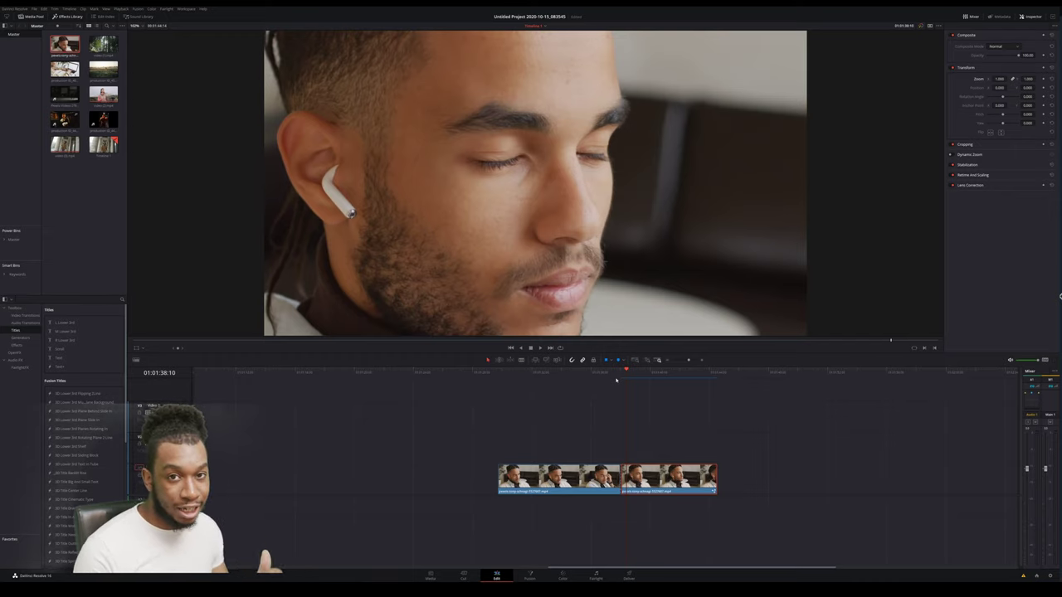
click(602, 372)
key(space)
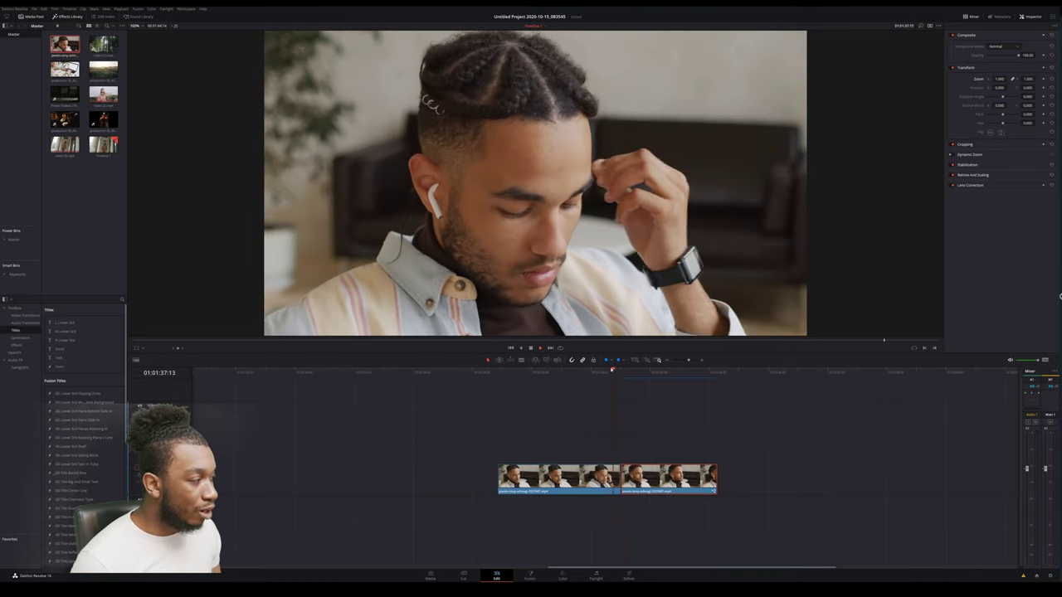
click(612, 370)
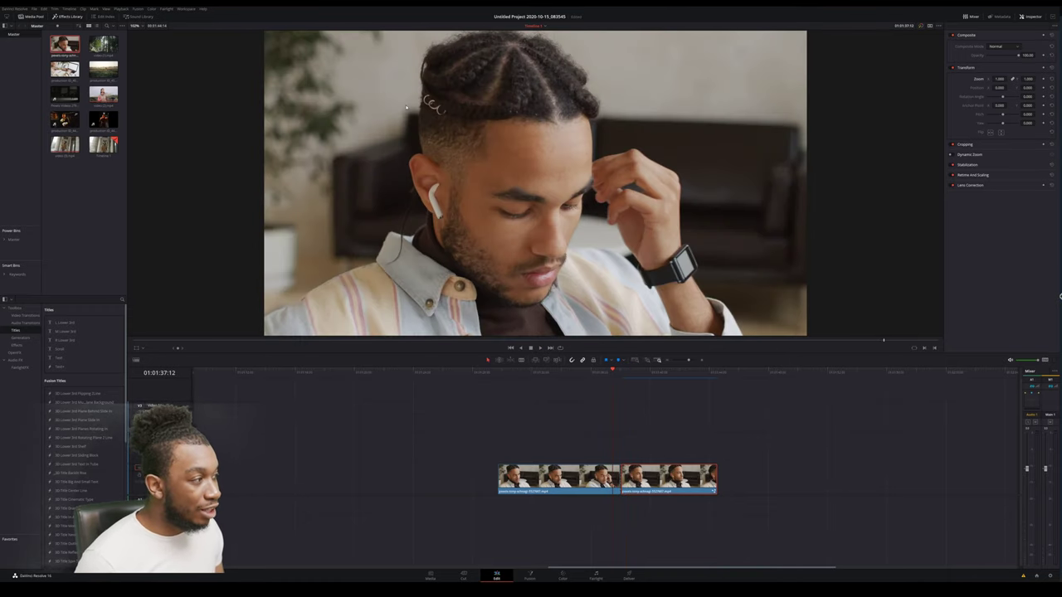
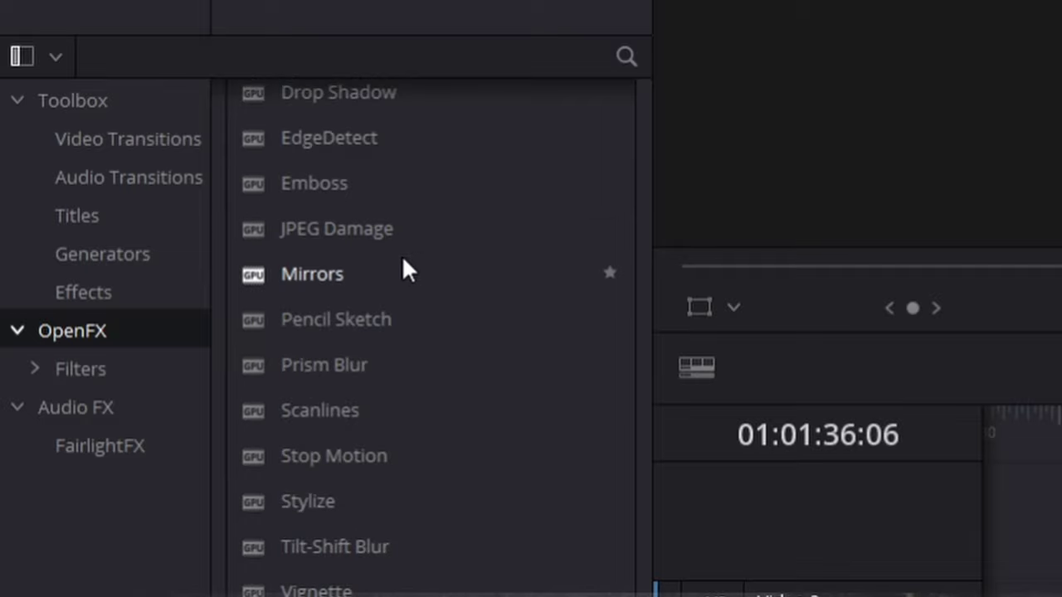
Step: Search the OpenFX effects for "prism", apply Prism Blur to the stabilized clip and show its effect settings
scroll(402, 255, up, 7)
click(620, 58)
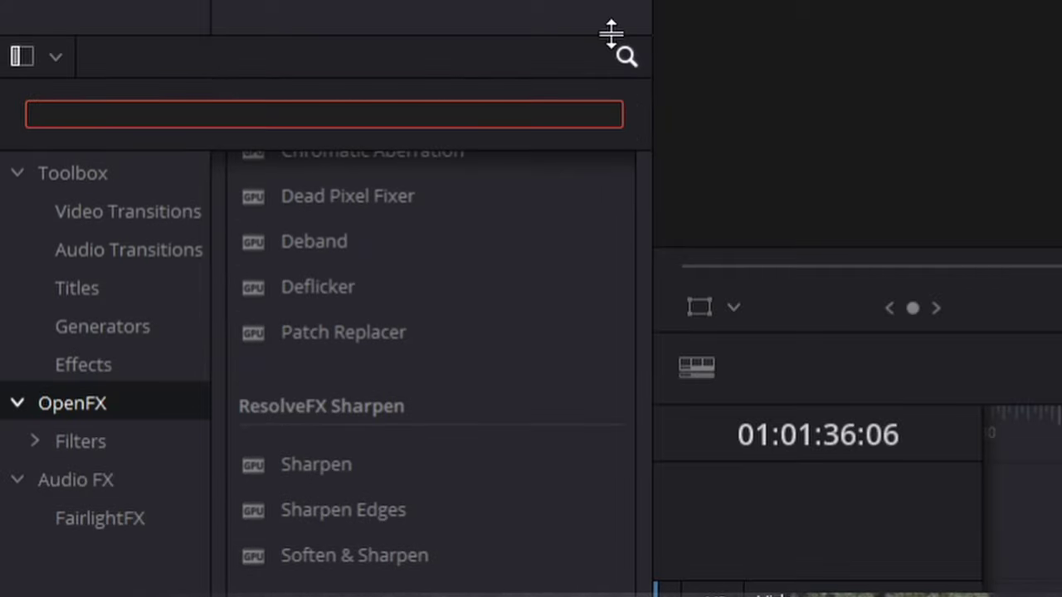
text(prism)
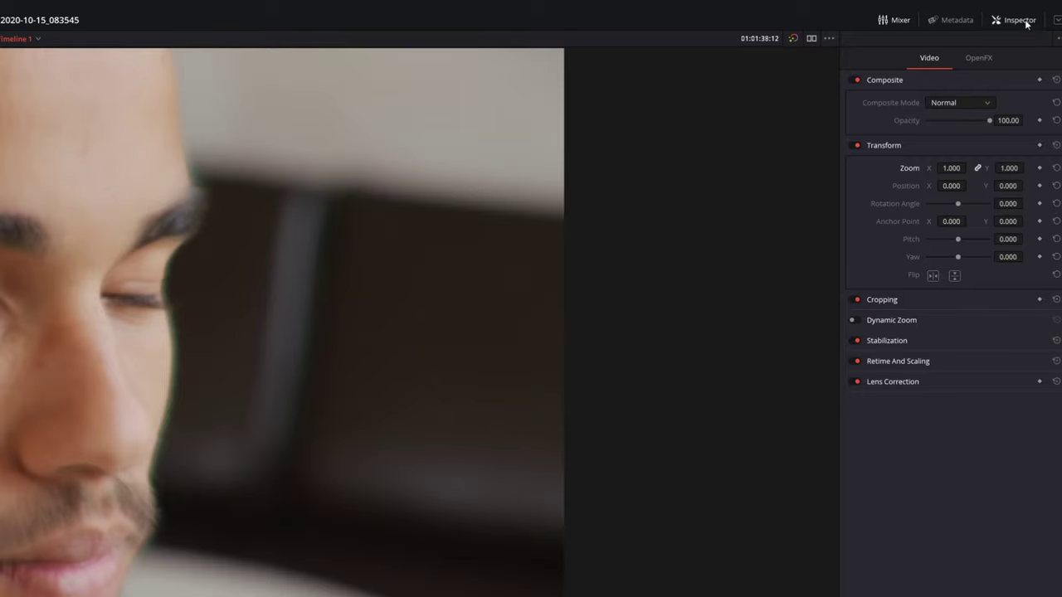
click(1035, 18)
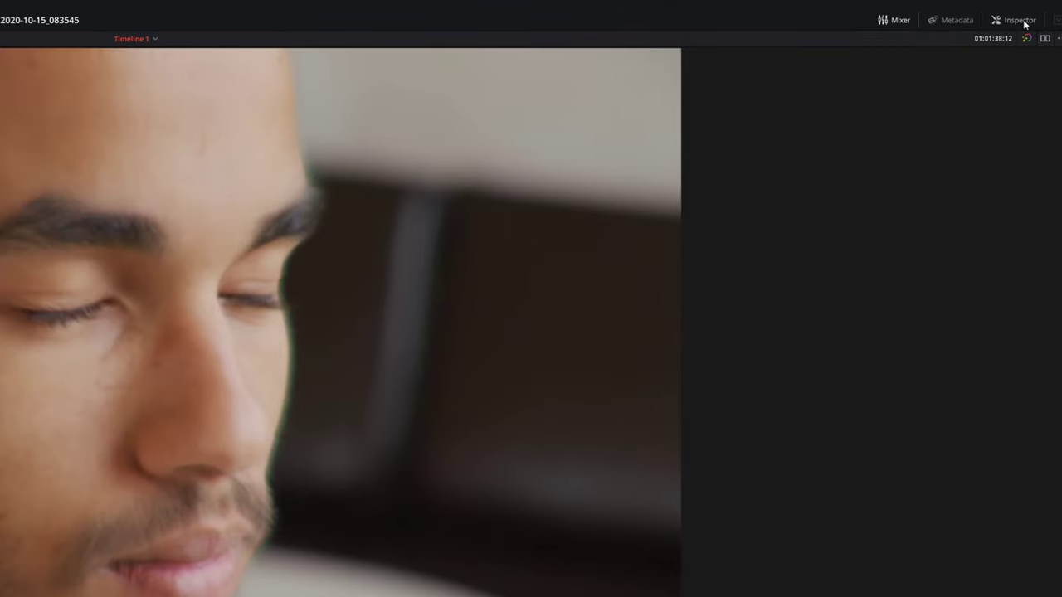
click(1019, 21)
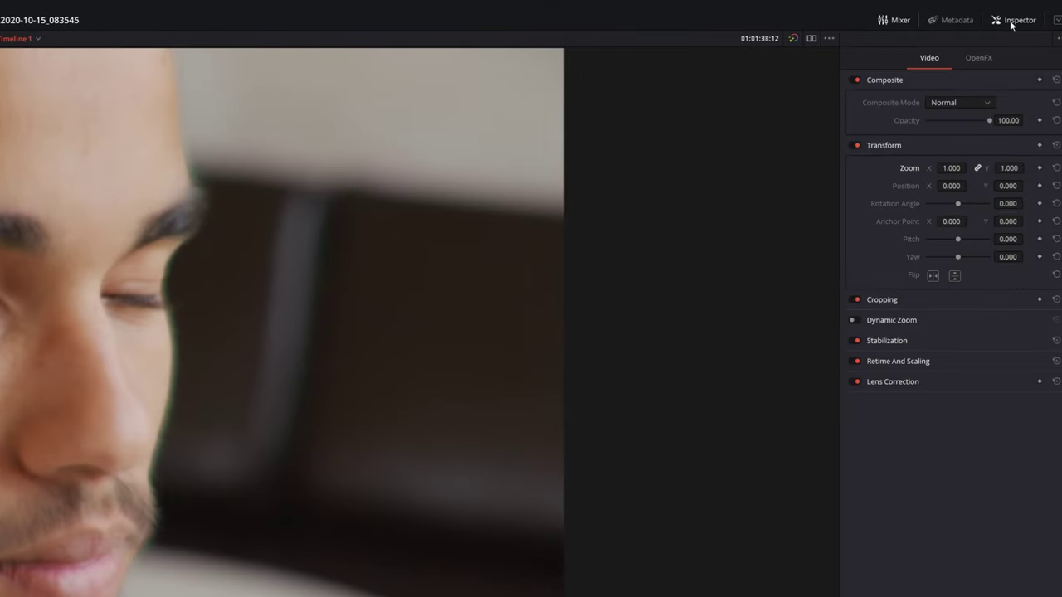
click(981, 65)
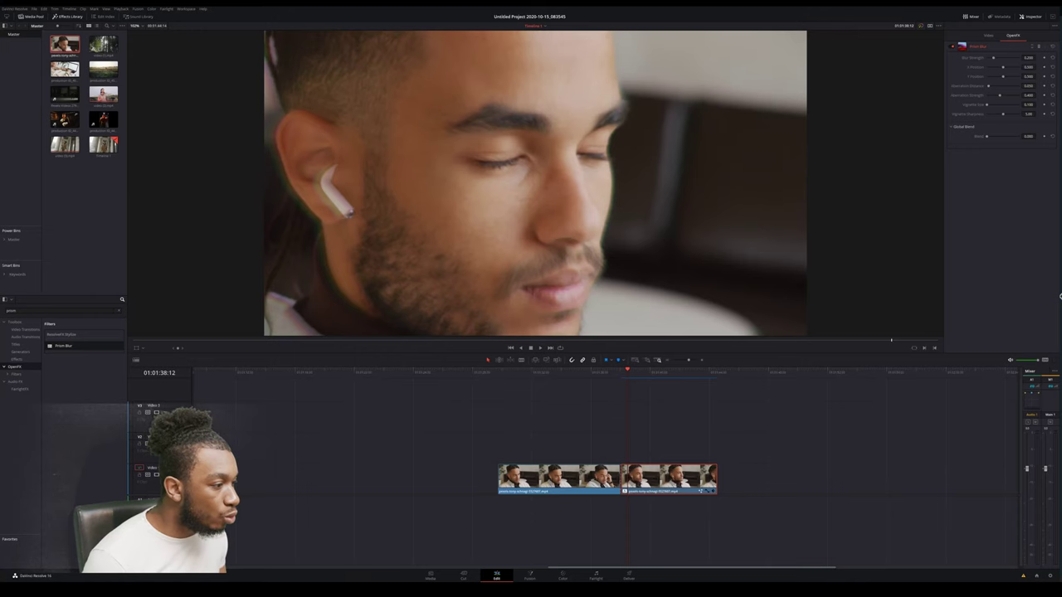
Step: Try a Gaussian Blur effect on the stabilized clip and remove it
click(16, 373)
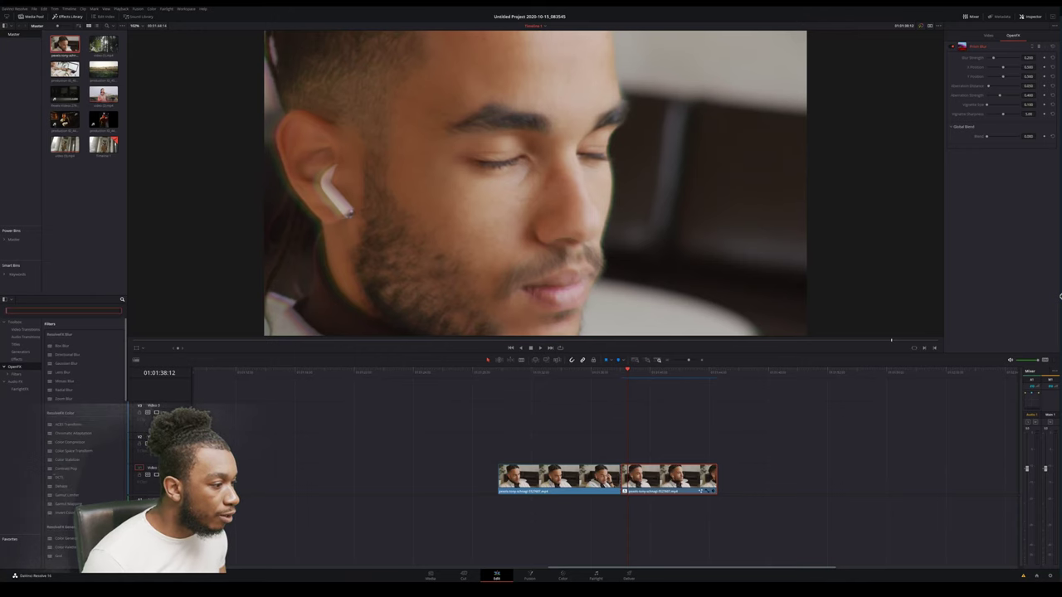
drag(67, 364, 652, 481)
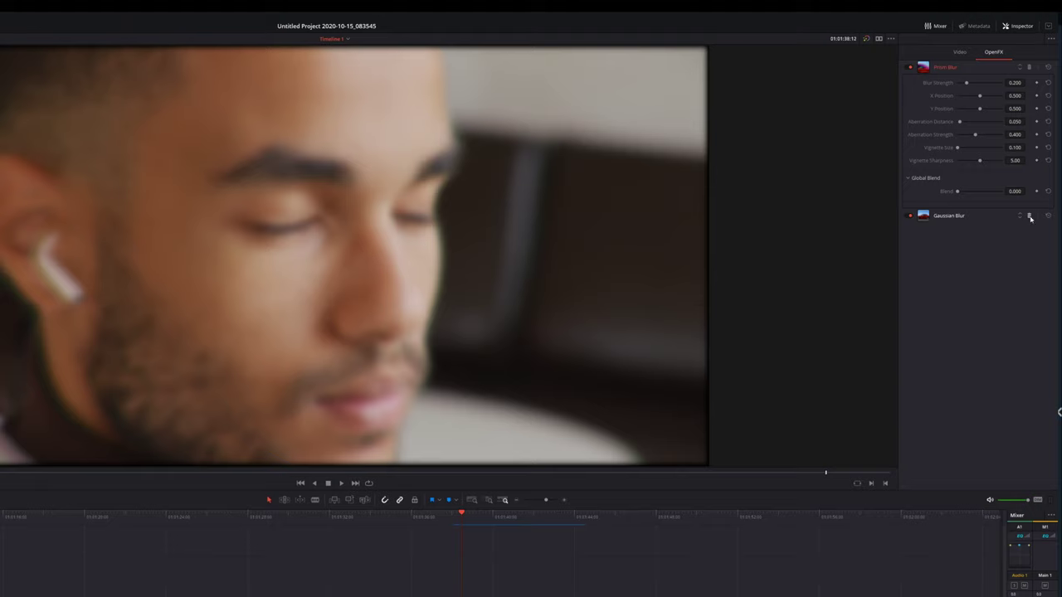
click(1030, 217)
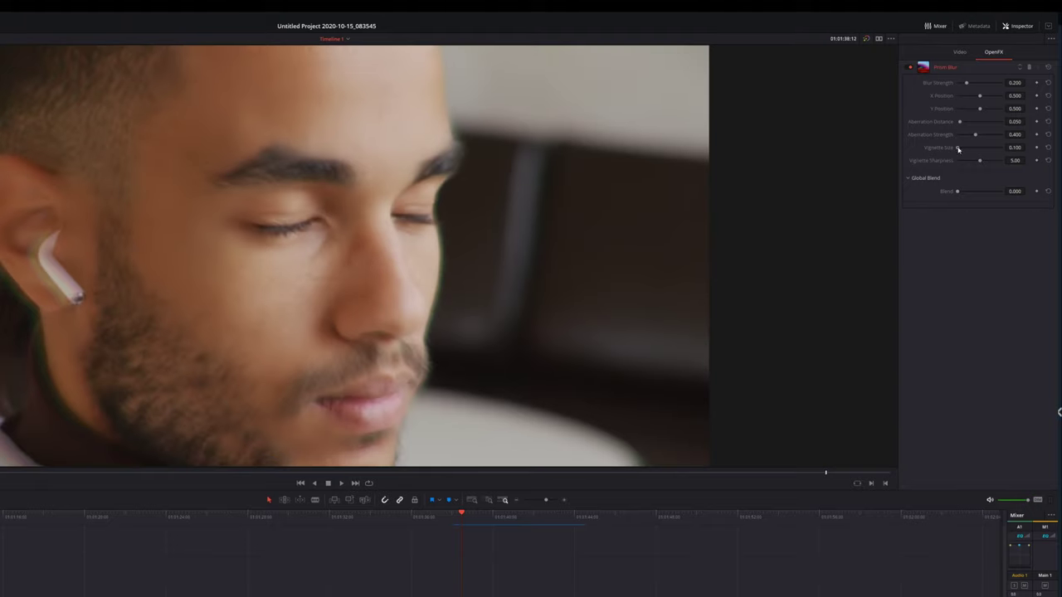
Step: Lower the Prism Blur's vignette size to its minimum and raise its vignette sharpness
drag(958, 149, 855, 155)
drag(979, 163, 1059, 166)
Step: Play the close-up with Prism Blur active and again with the effect bypassed to compare the looks
click(429, 520)
key(space)
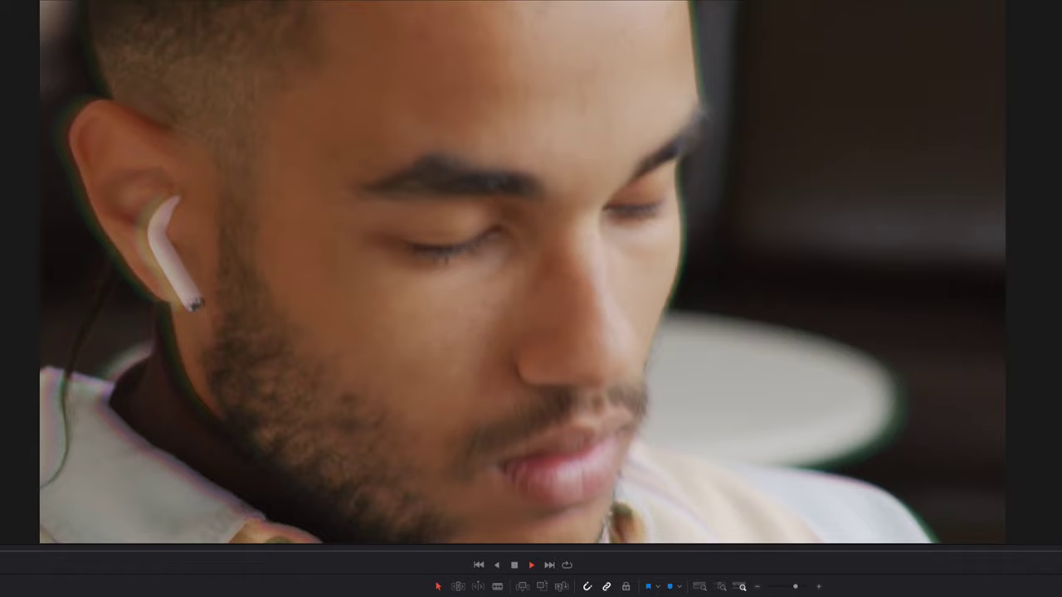
key(space)
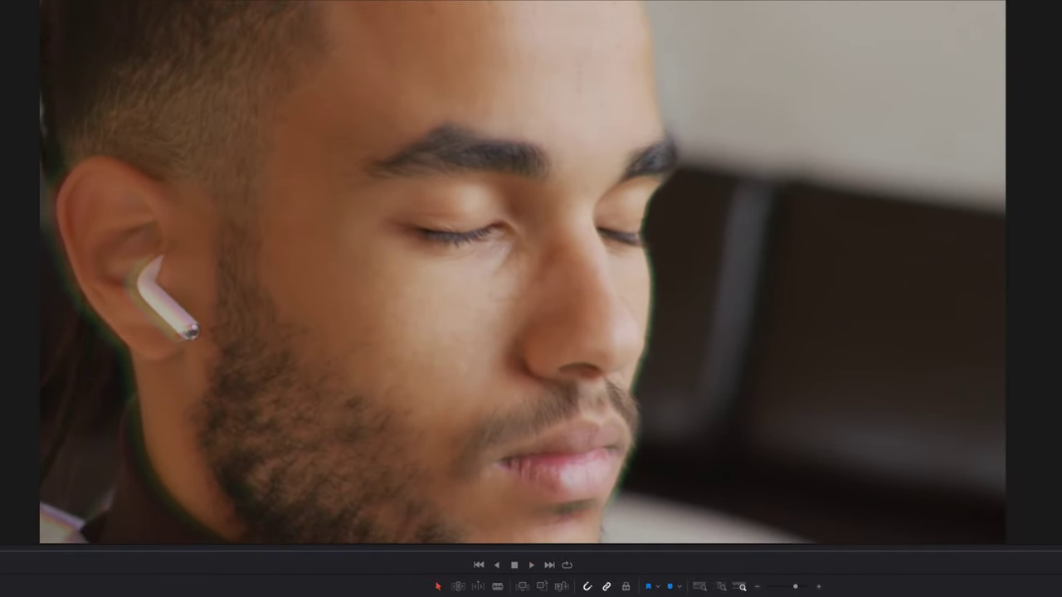
key(shift+d)
key(space)
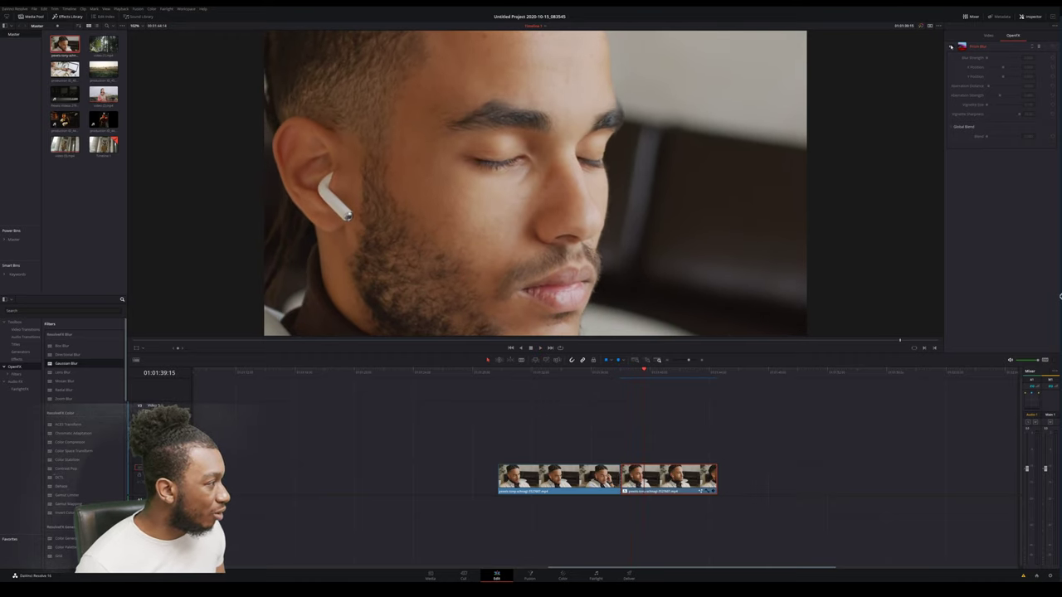
Step: Compare the close-up with Prism Blur on and off, leave the effect bypassed, and switch to the Color workspace
click(951, 47)
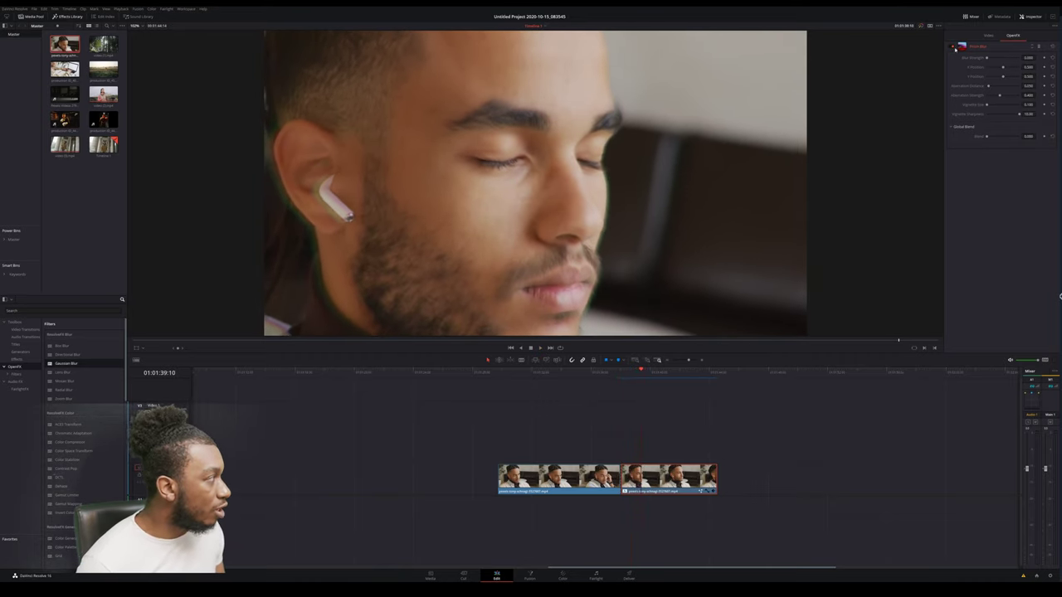
click(951, 46)
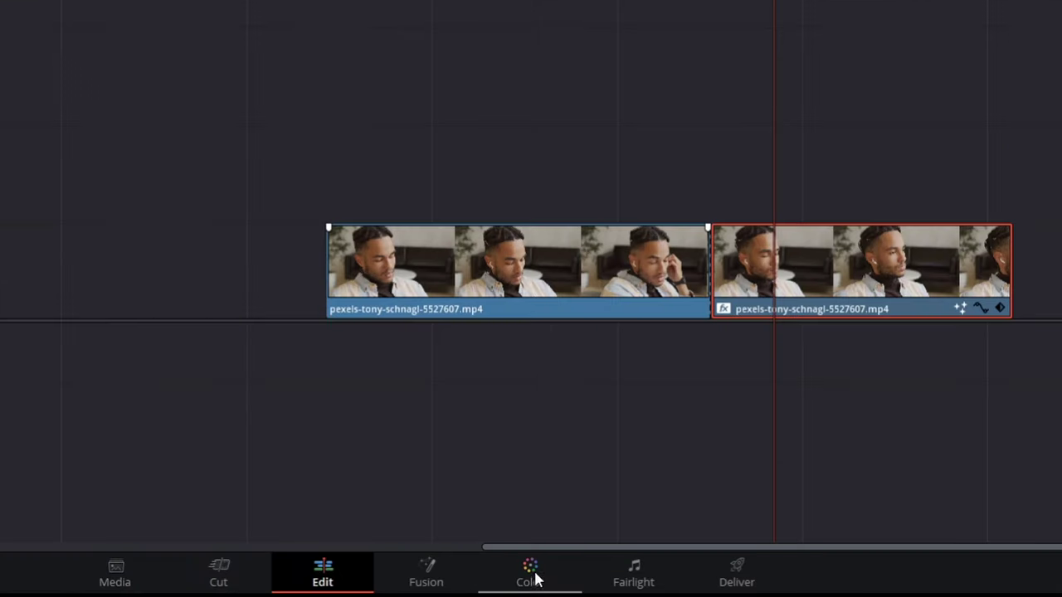
click(572, 576)
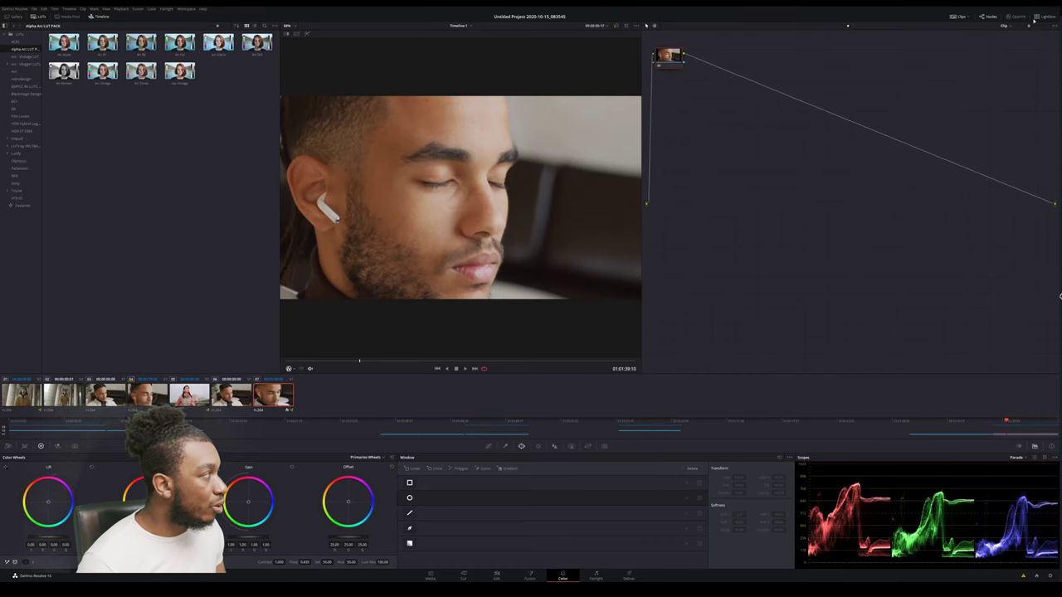
Step: Find Prism Blur in the OpenFX library by searching "prism" and apply it to the close-up's node 01
click(1026, 18)
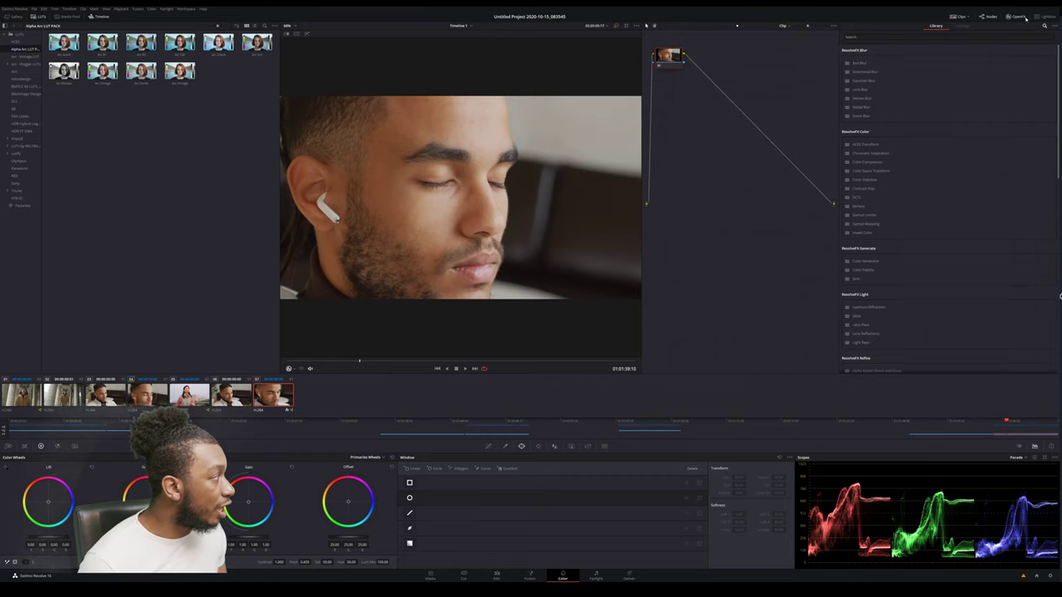
scroll(896, 84, down, 6)
scroll(1032, 121, up, 3)
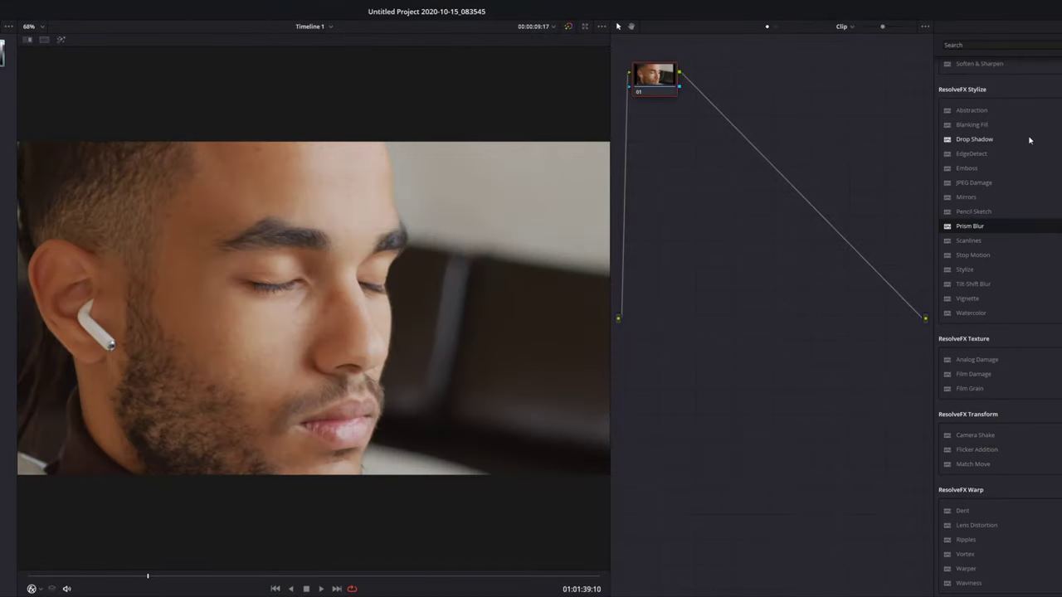
scroll(1037, 182, up, 3)
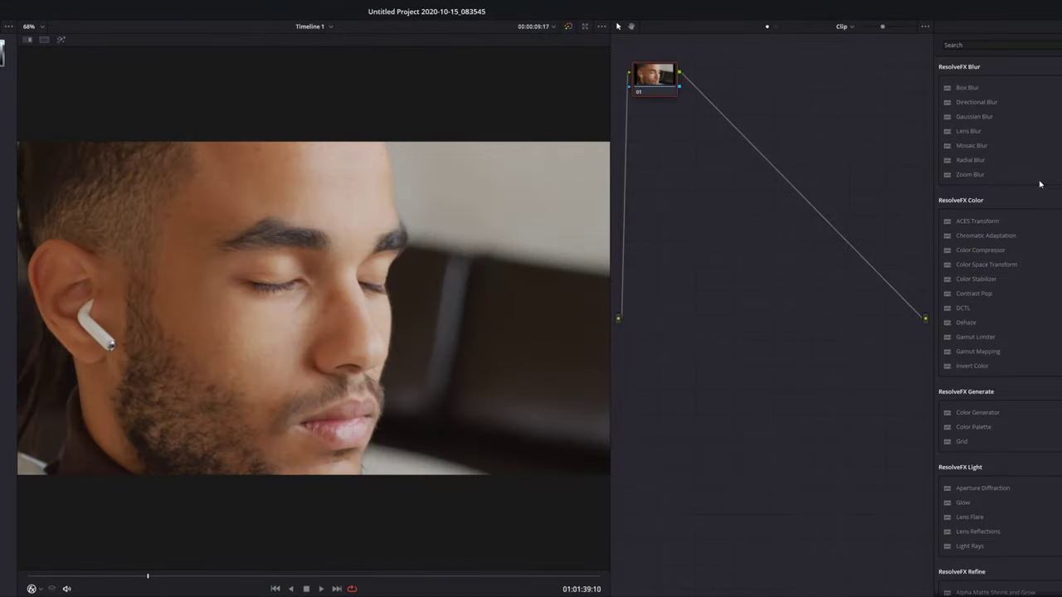
click(987, 45)
text(prism)
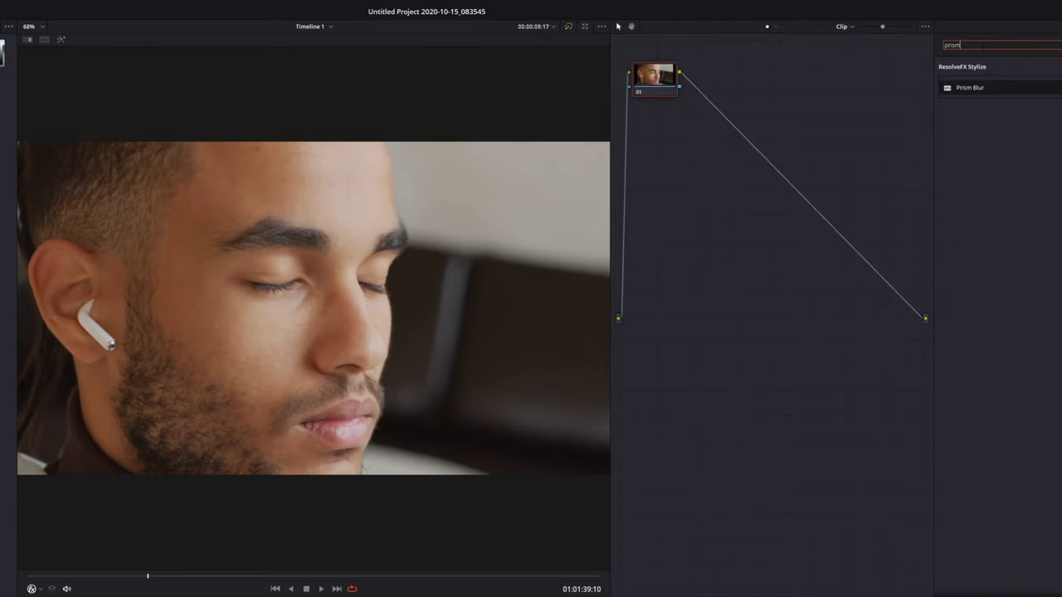
drag(969, 88, 672, 90)
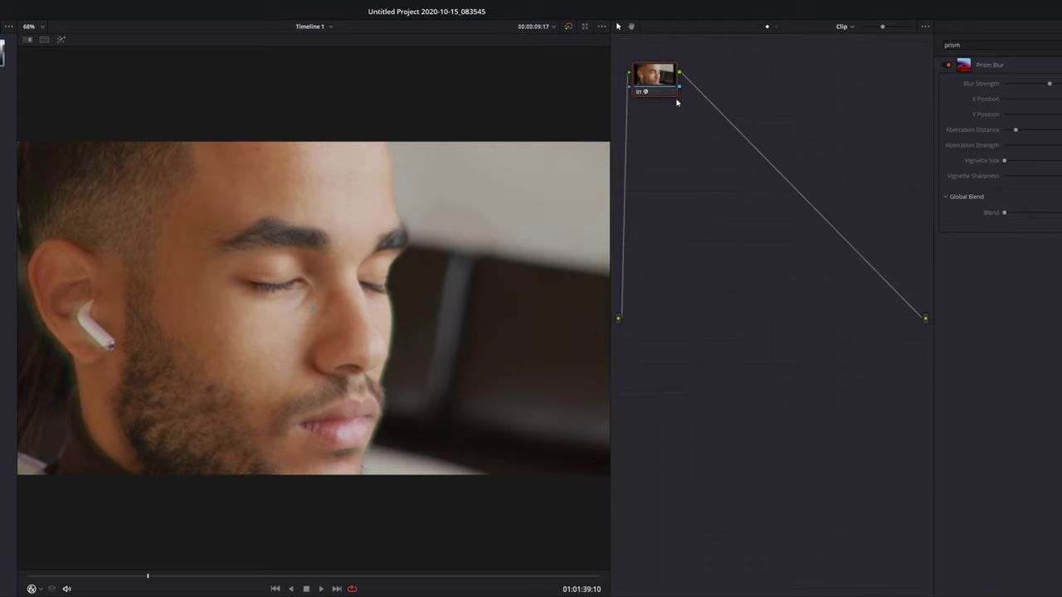
Step: Play the close-up and lower the Prism Blur's blur strength to 0
key(space)
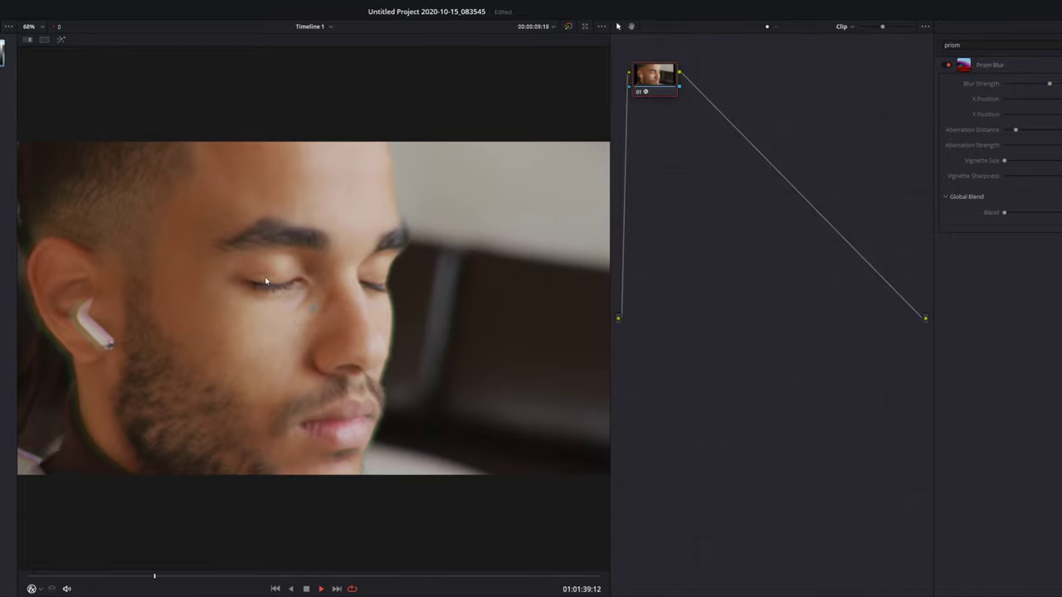
drag(1050, 84, 866, 104)
key(space)
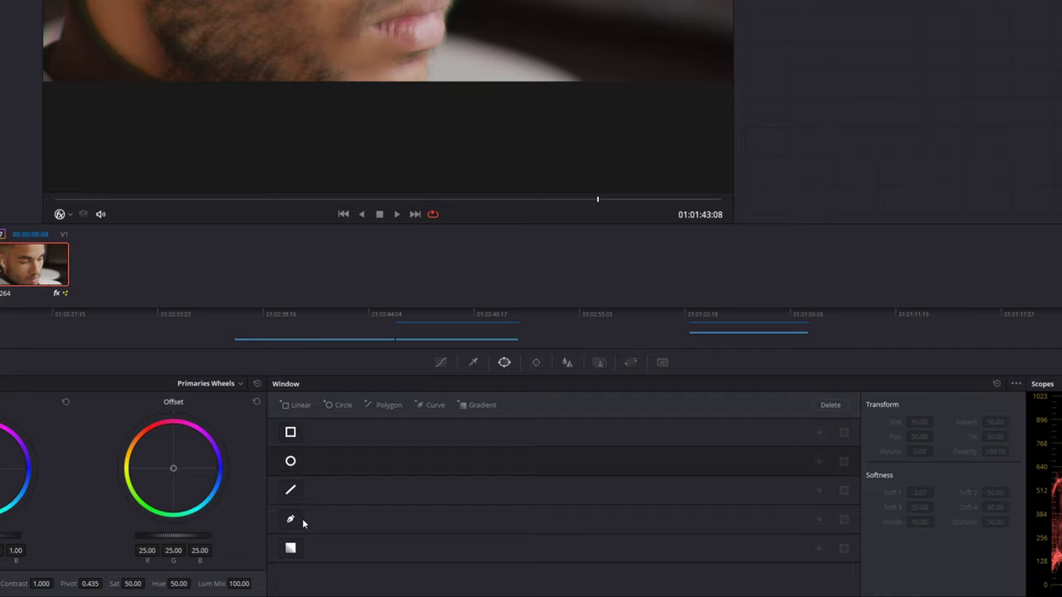
Step: Draw a closed curve window that follows the man's facial profile from chin to forehead and wraps around his head outside the frame
click(290, 521)
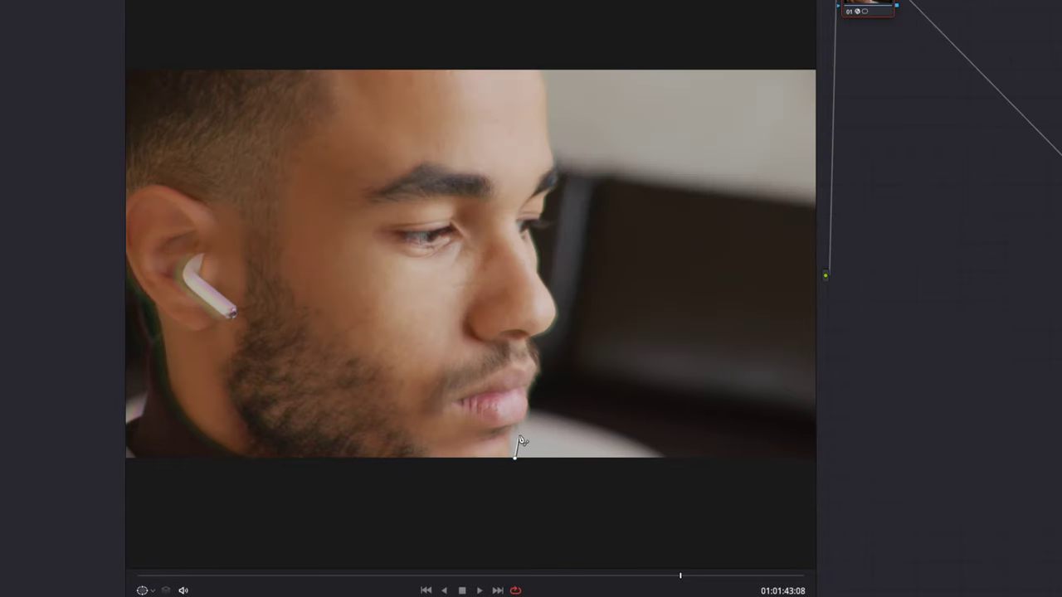
click(518, 433)
click(532, 415)
click(541, 388)
click(546, 364)
click(547, 337)
click(562, 316)
click(550, 278)
click(544, 263)
click(541, 235)
click(554, 214)
click(562, 170)
click(564, 141)
click(560, 104)
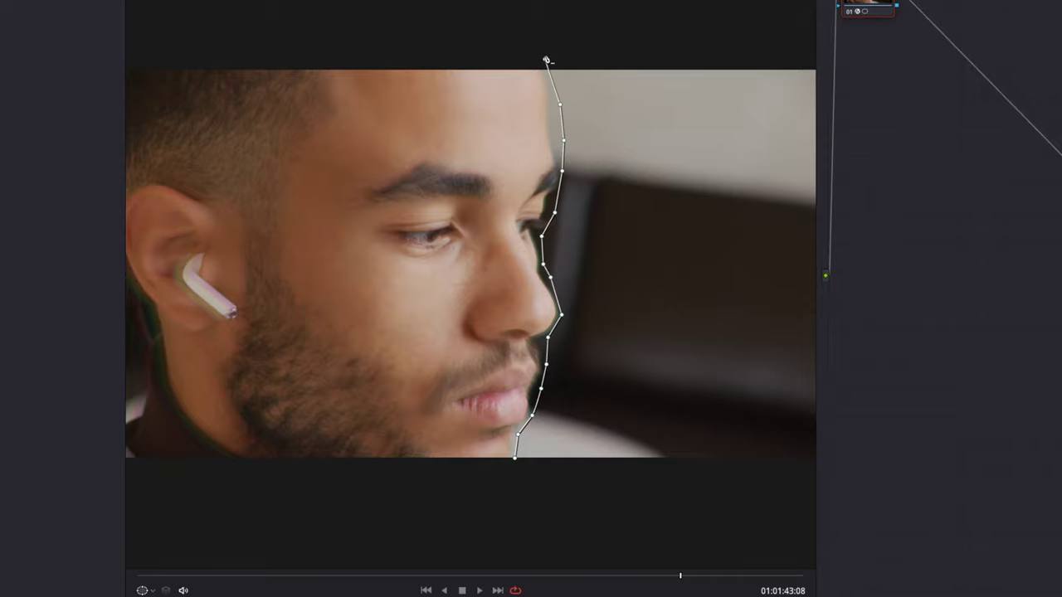
click(545, 60)
click(525, 44)
scroll(494, 50, down, 2)
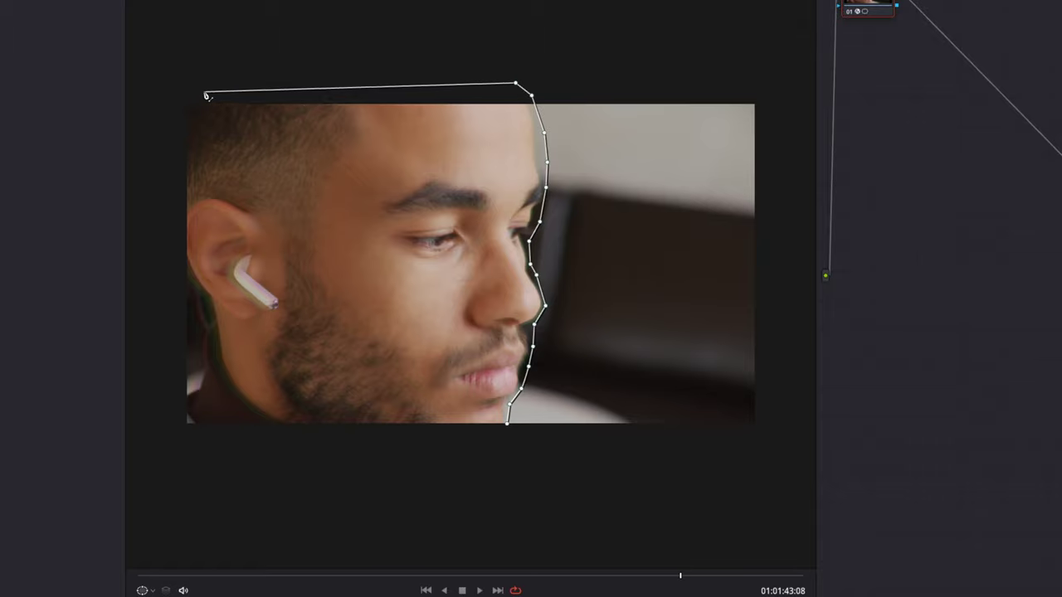
click(203, 91)
click(166, 93)
click(145, 180)
click(158, 360)
click(160, 469)
click(249, 492)
click(375, 484)
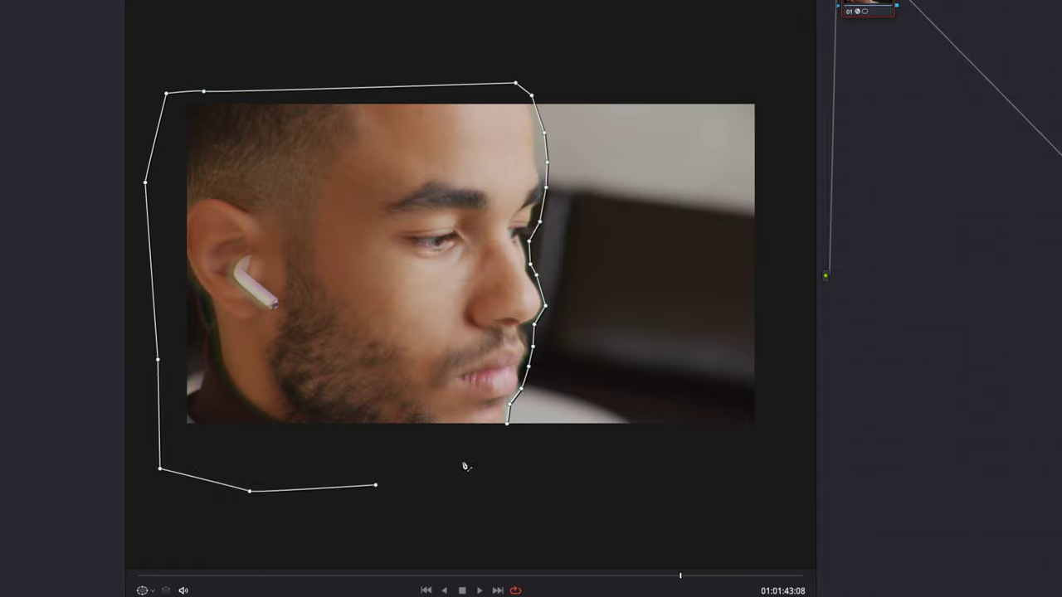
click(478, 456)
click(510, 427)
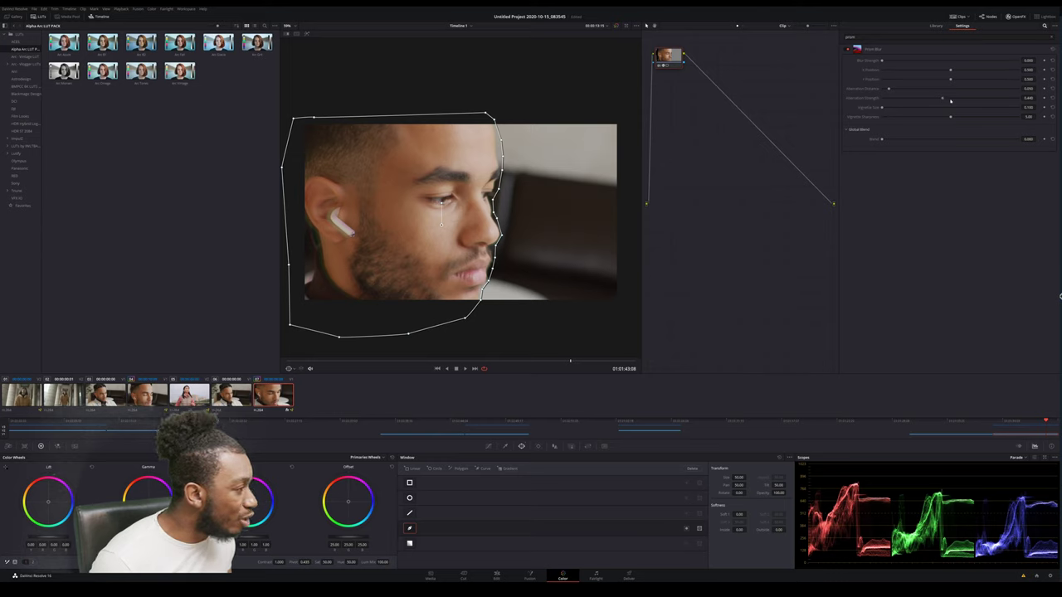
Step: Raise the Prism Blur's aberration strength to 1.000 and increase its aberration distance
drag(936, 98, 1020, 99)
drag(888, 88, 913, 88)
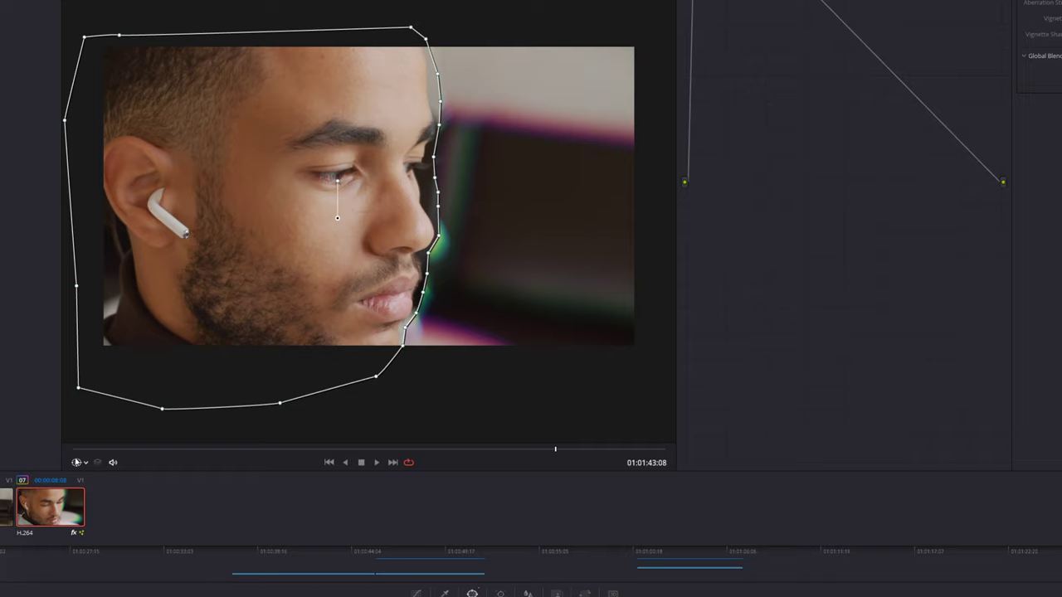
Step: Hide the window outline in the viewer and soften the mask edge, with Soft 1 at 6.72 and a raised outside softness
click(78, 463)
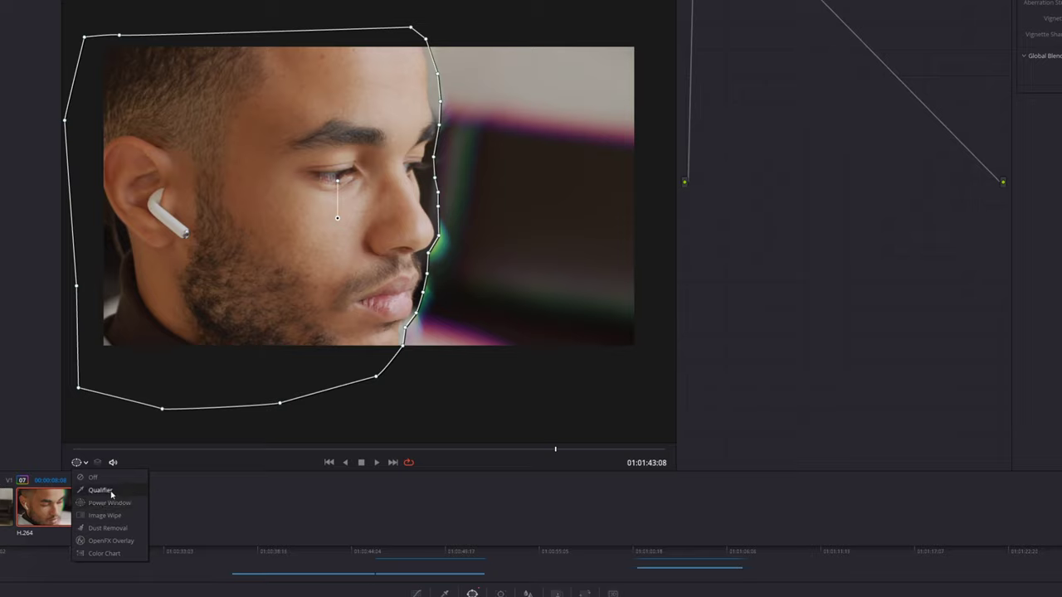
click(93, 478)
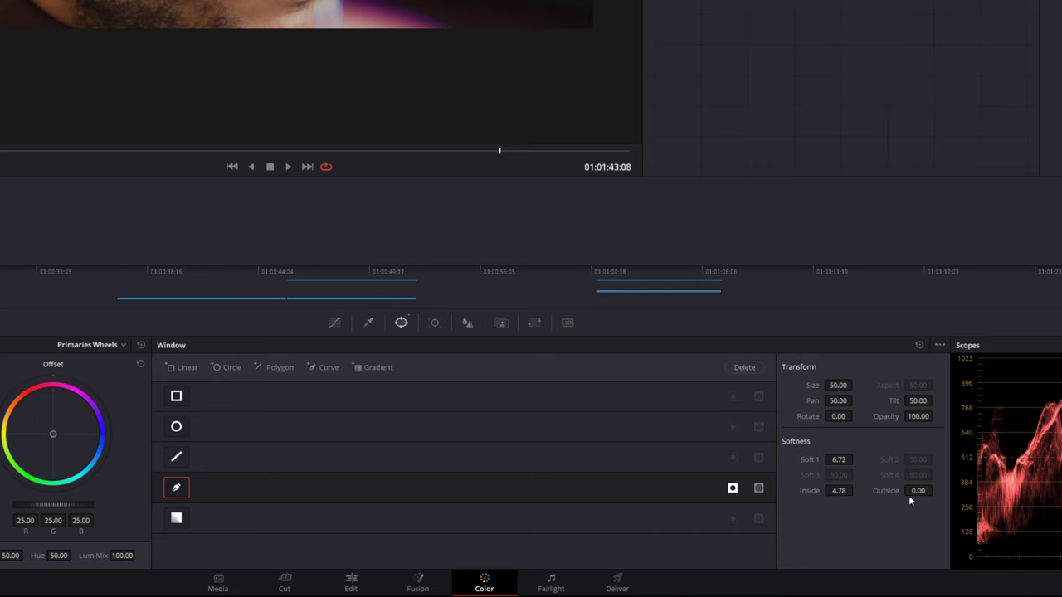
drag(935, 490, 940, 491)
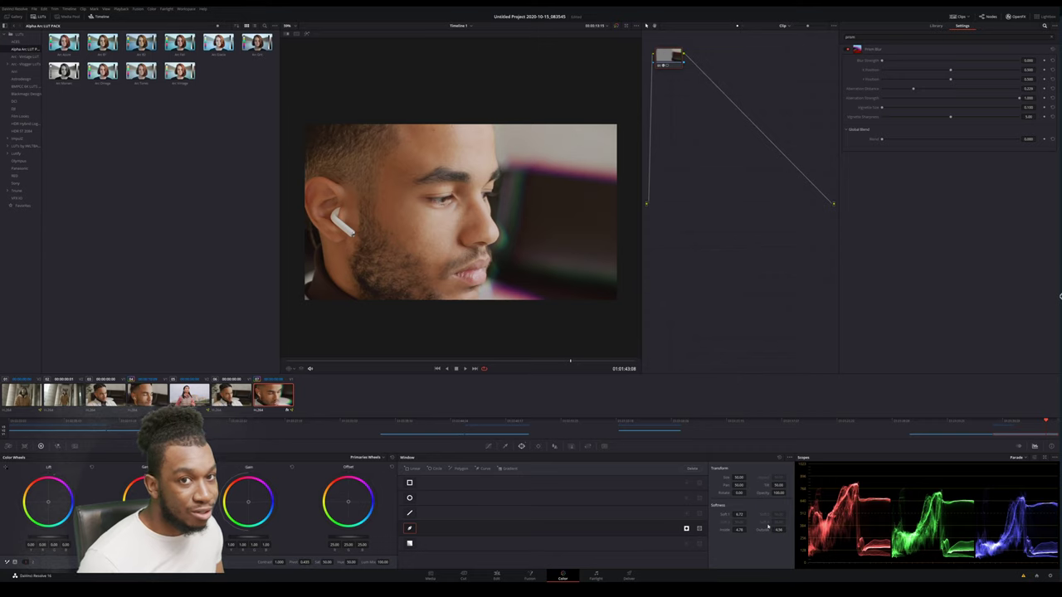
Step: Show the window outline to raise its inside softness to about 11, and hide the outline again to play the result
click(300, 369)
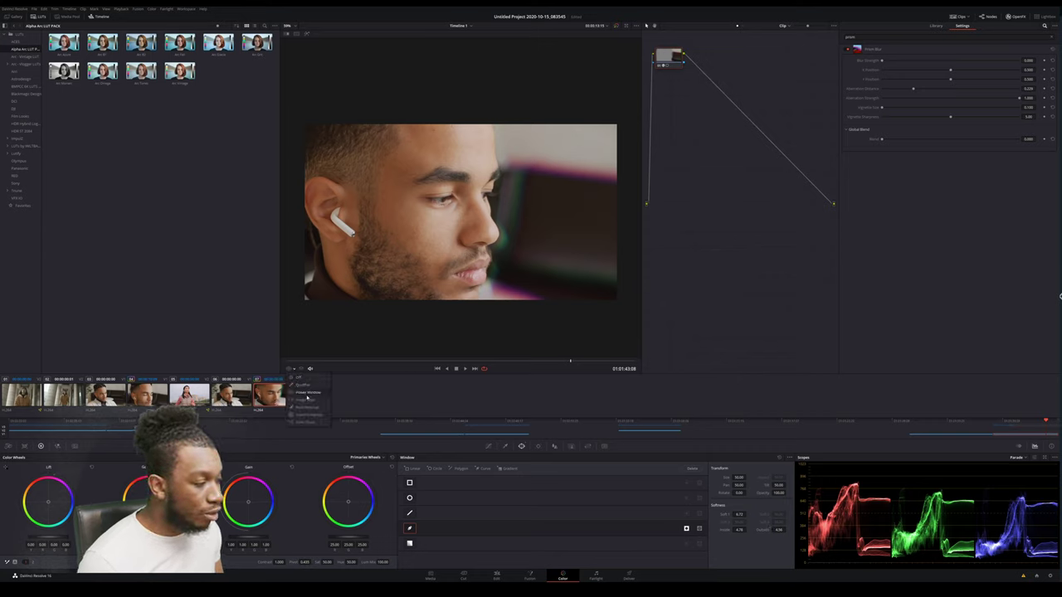
click(307, 398)
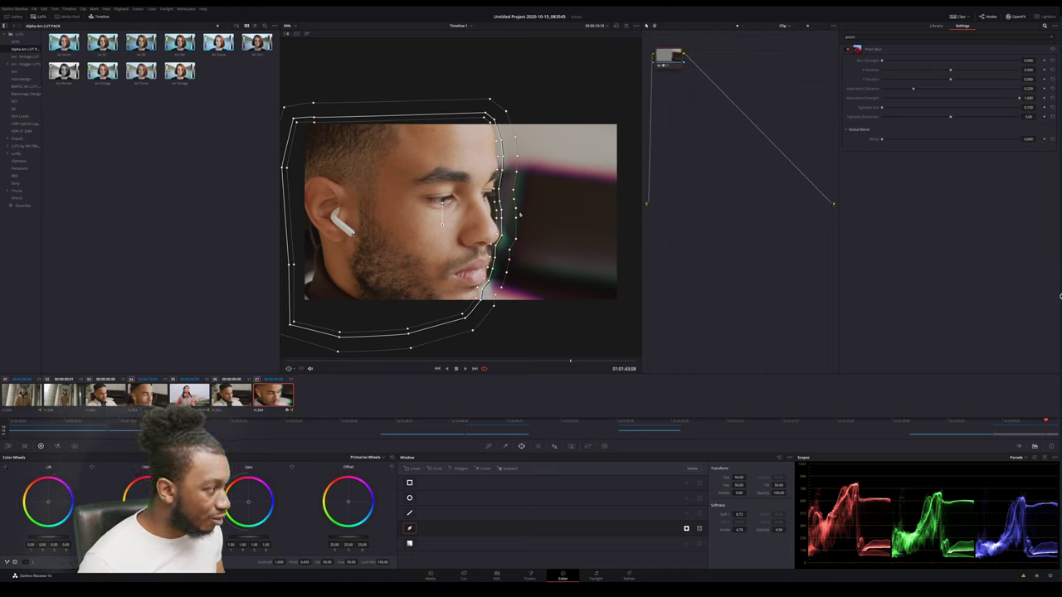
drag(739, 530, 752, 529)
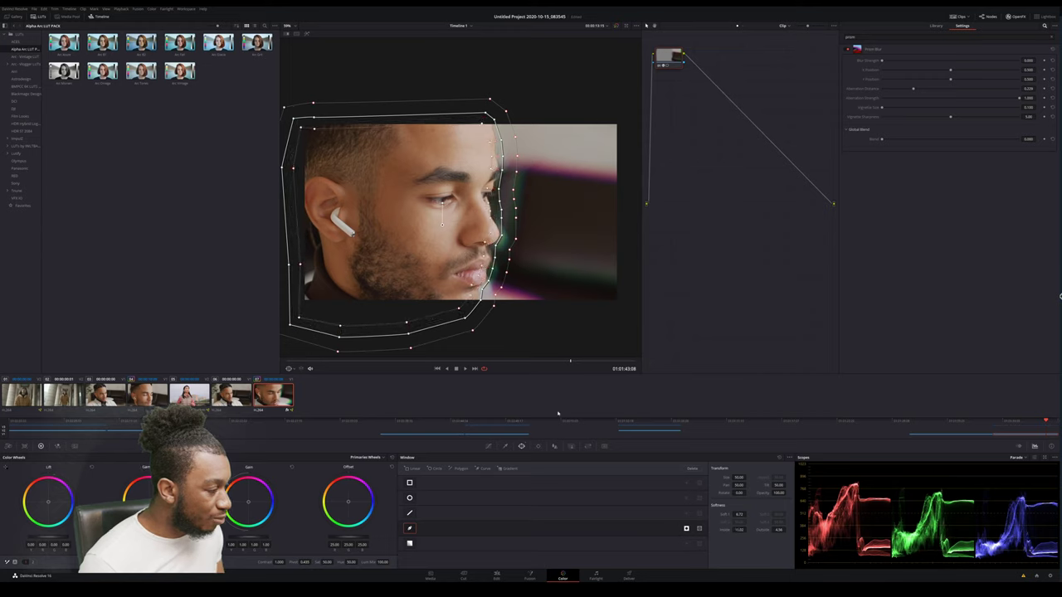
click(301, 371)
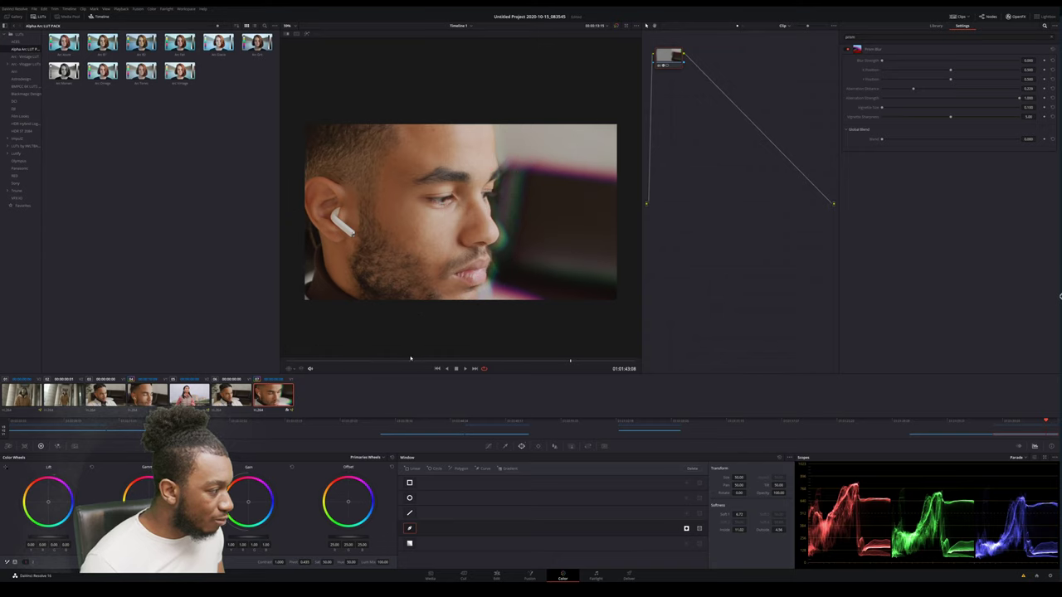
key(space)
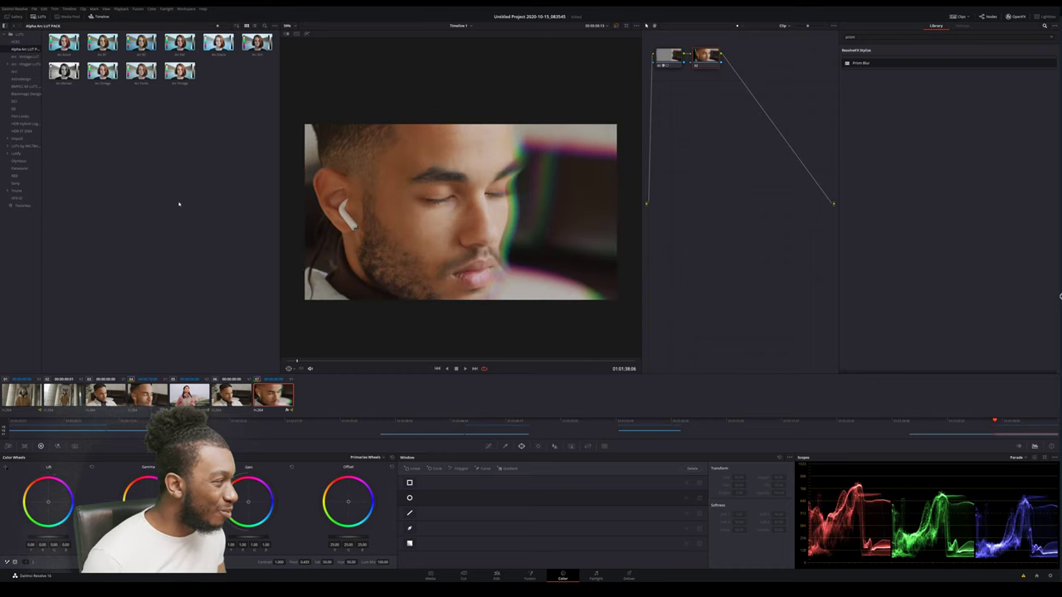
Step: Try a small gain color adjustment and add a fresh serial node after the Prism Blur node
drag(253, 502, 245, 502)
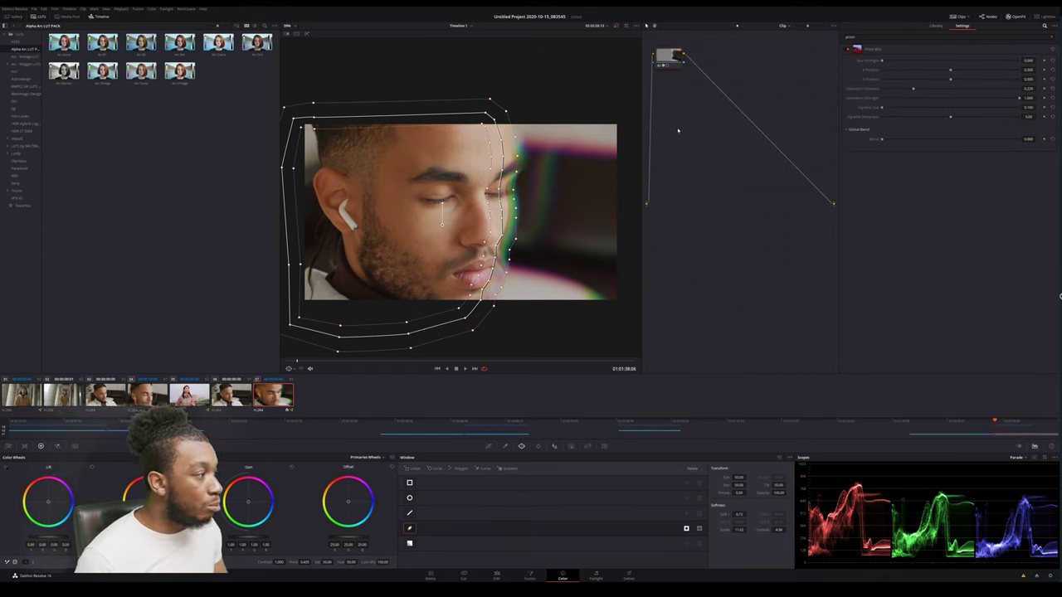
key(alt+s)
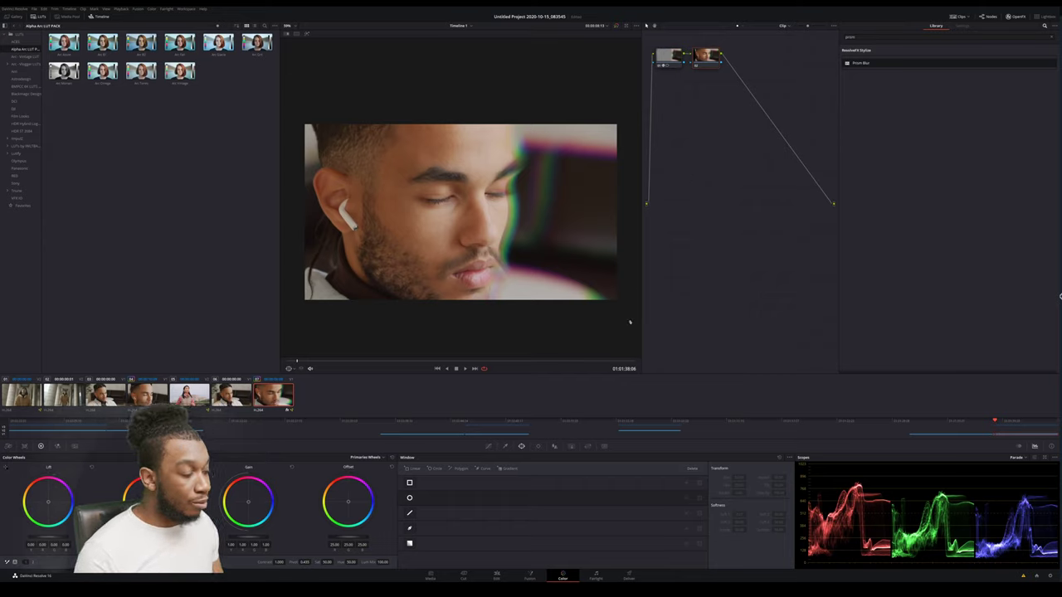
Step: Return to the Edit workspace and review the finished close-up in full-screen playback
click(496, 574)
key(ctrl+f)
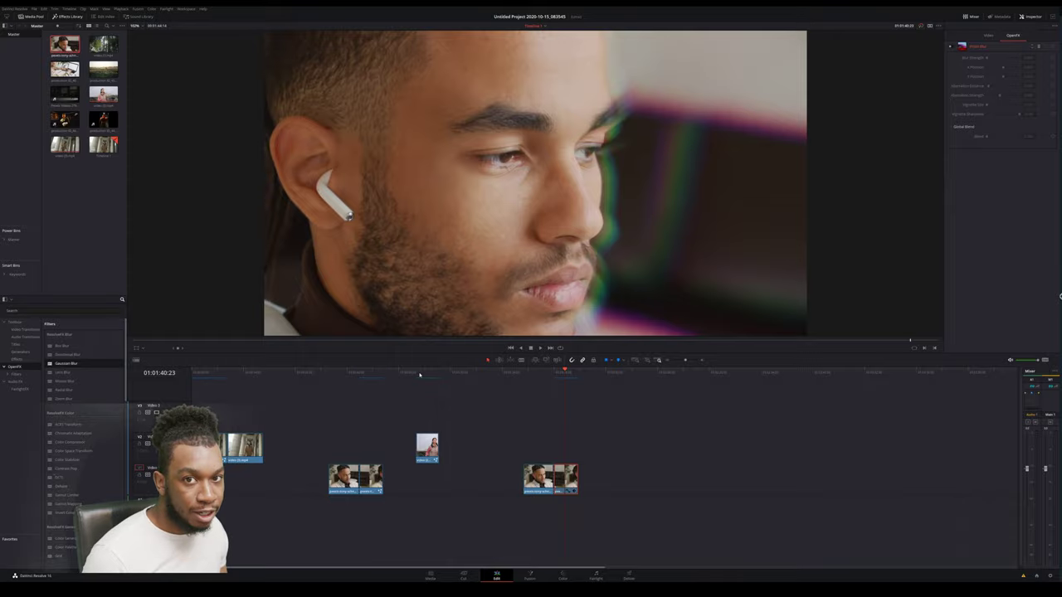
key(space)
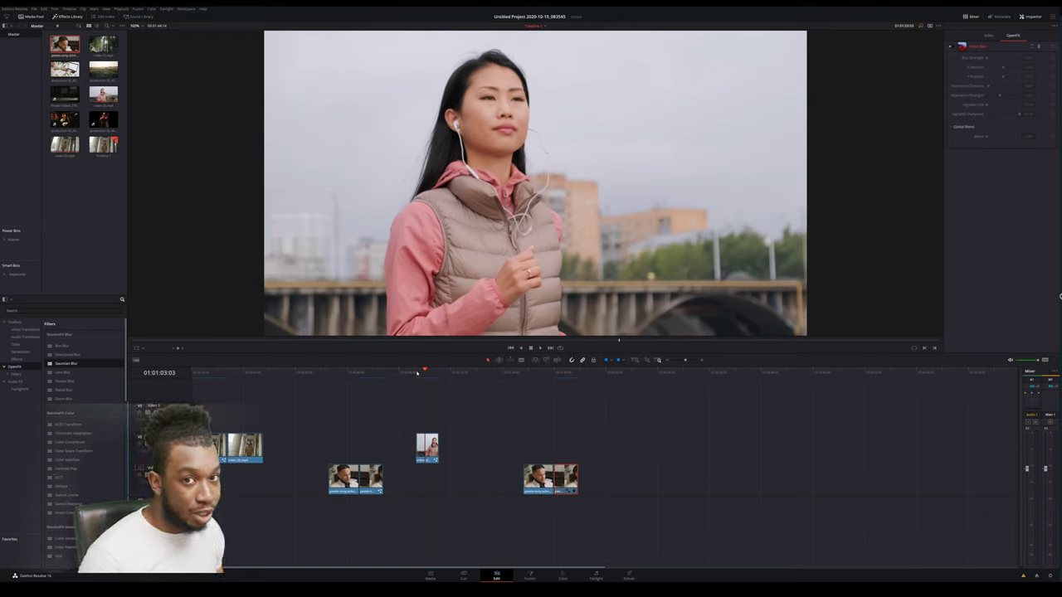
Step: Place a fresh copy of the jogging woman clip after her stabilized clip on the same track and play both to compare
click(418, 455)
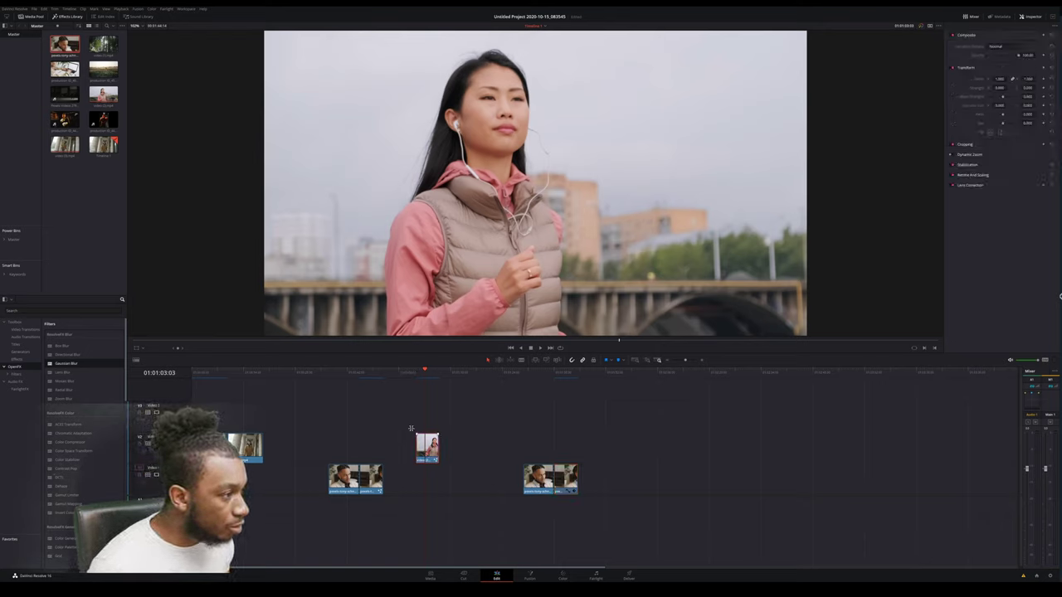
drag(107, 96, 465, 443)
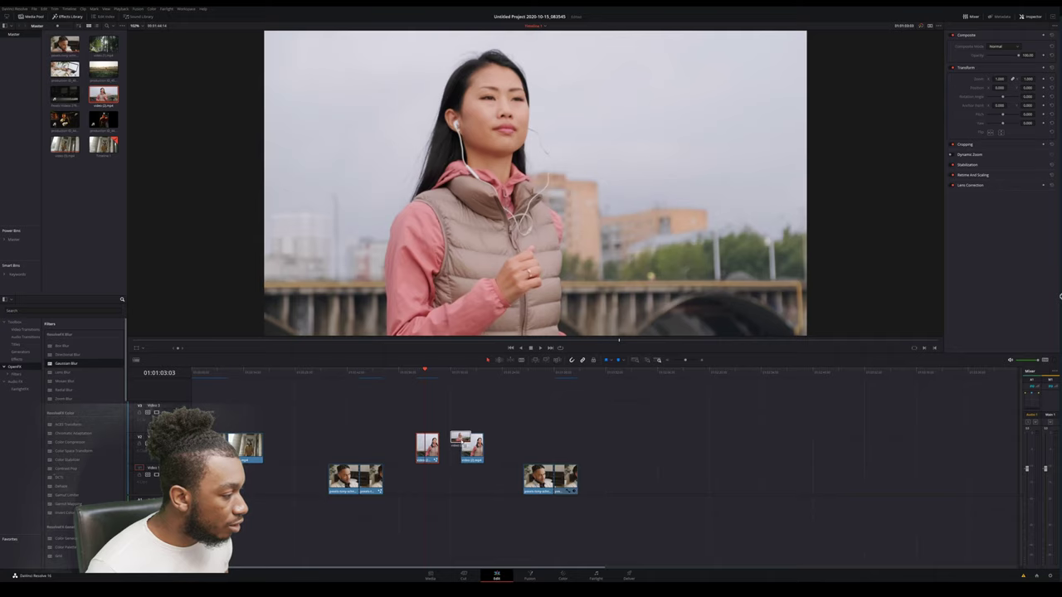
click(463, 373)
key(space)
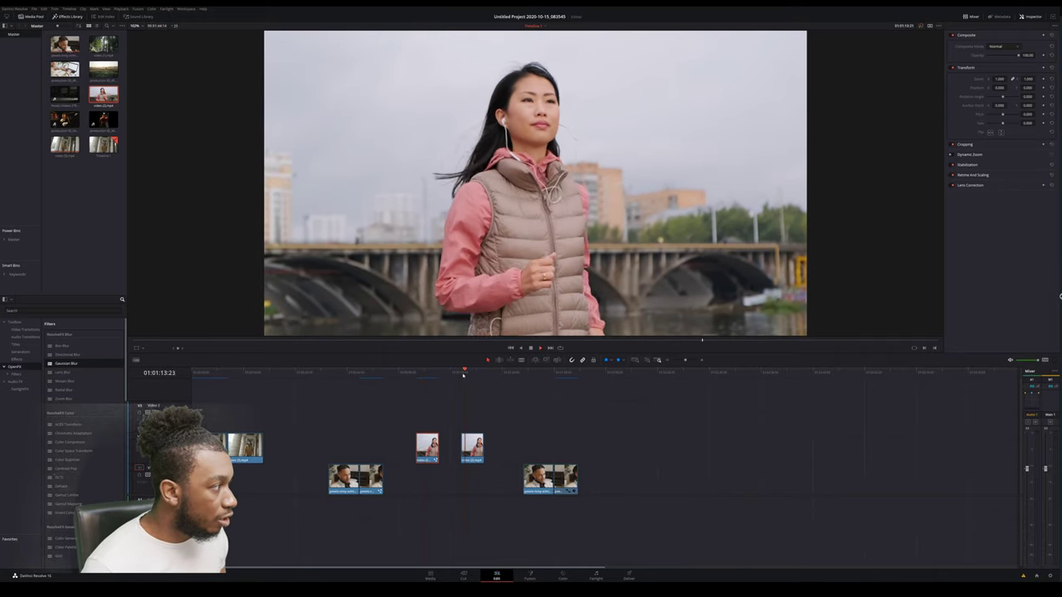
click(422, 373)
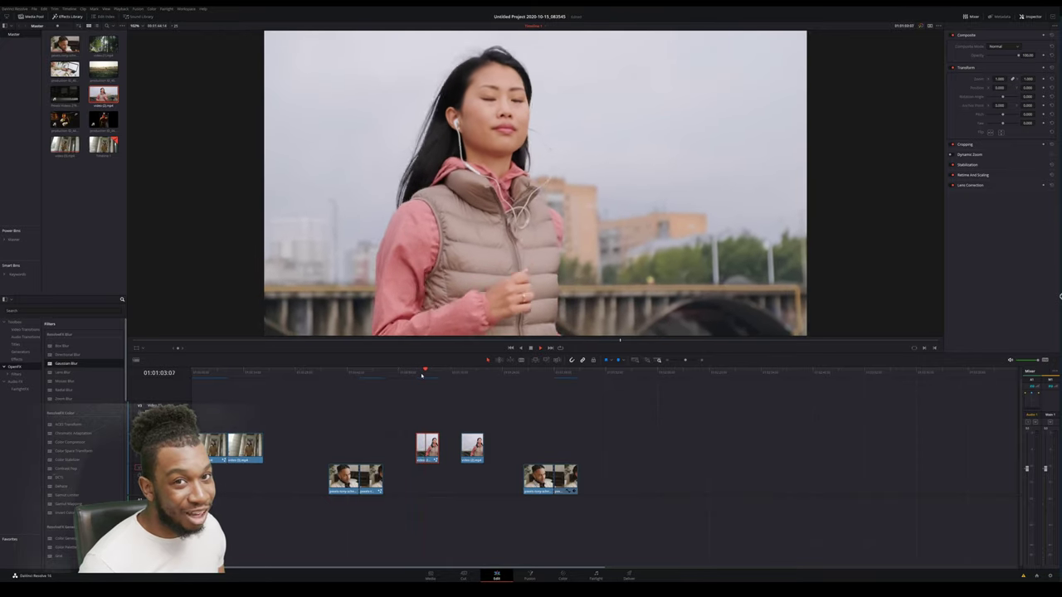
click(463, 372)
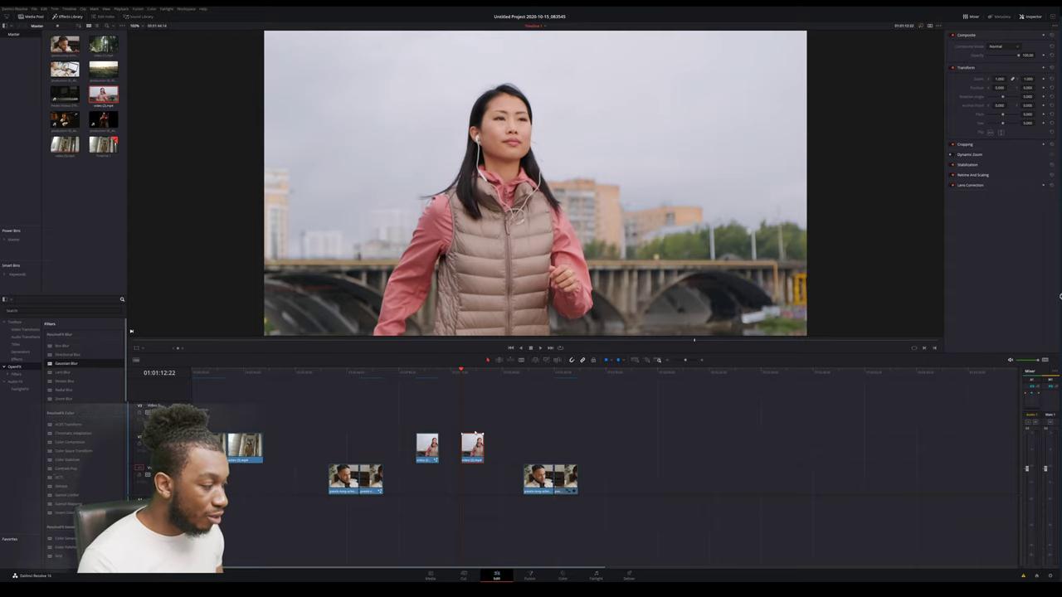
Step: Open the unprocessed woman clip in Fusion and move the MediaIn and MediaOut nodes down and farther apart
click(531, 576)
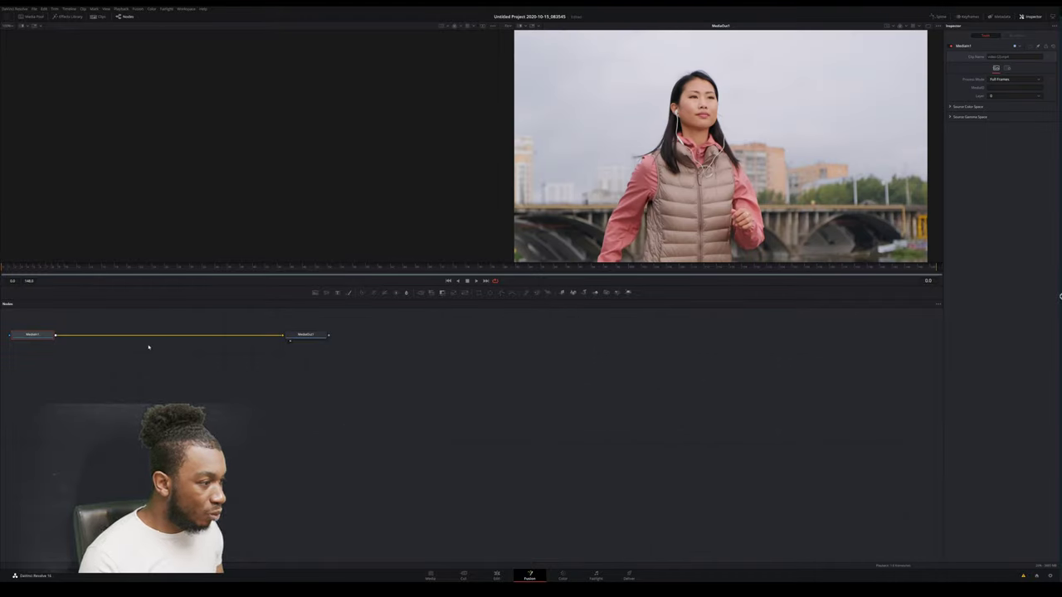
drag(32, 334, 166, 448)
drag(306, 335, 545, 405)
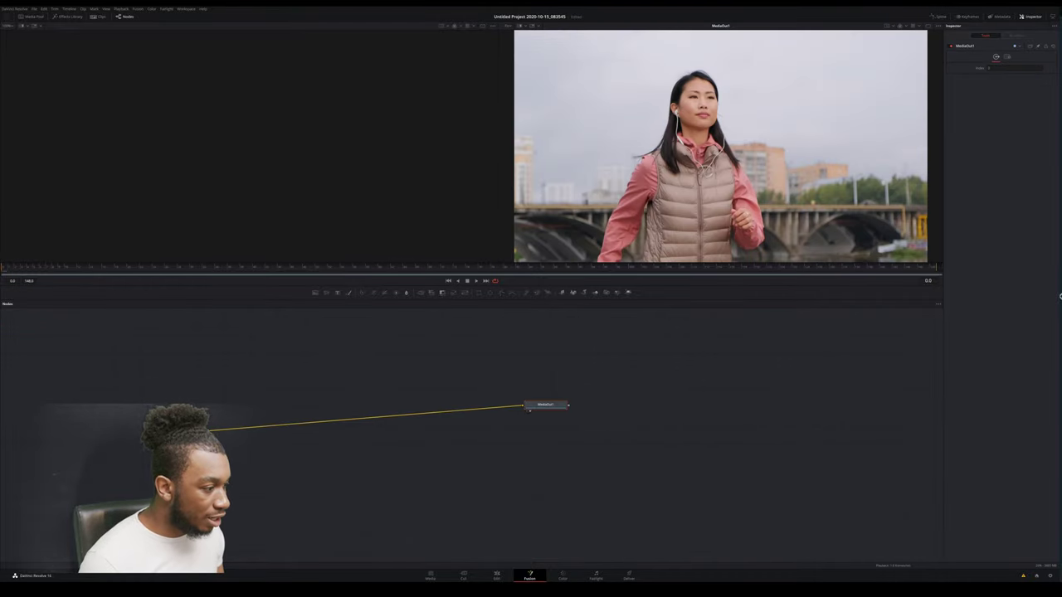
Step: Bring the MediaIn1 node closer to MediaOut1 and insert a Planar Tracker node between them
drag(170, 434, 289, 403)
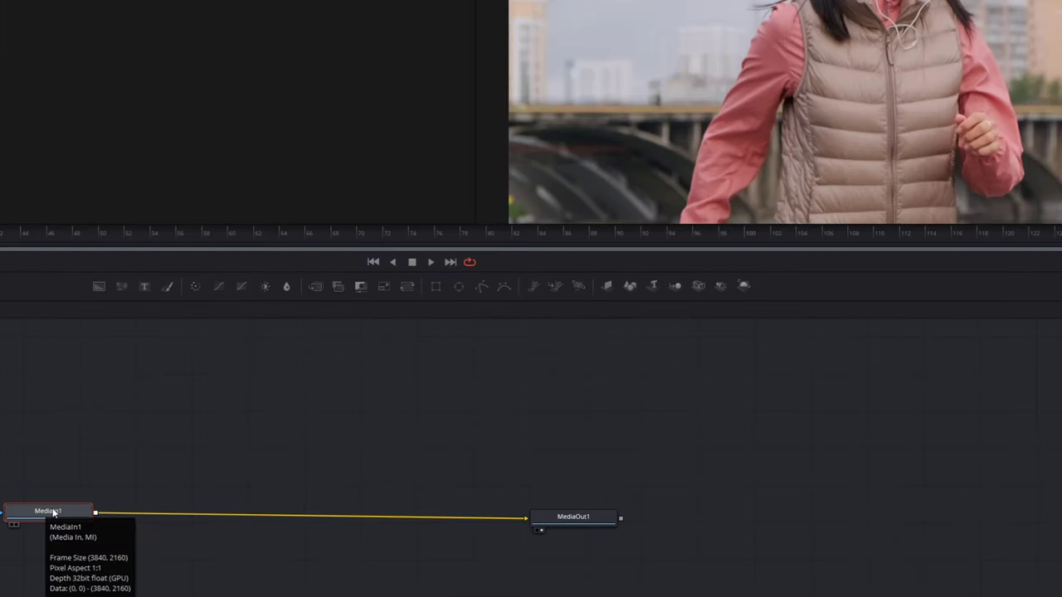
key(shift+space)
text(trans)
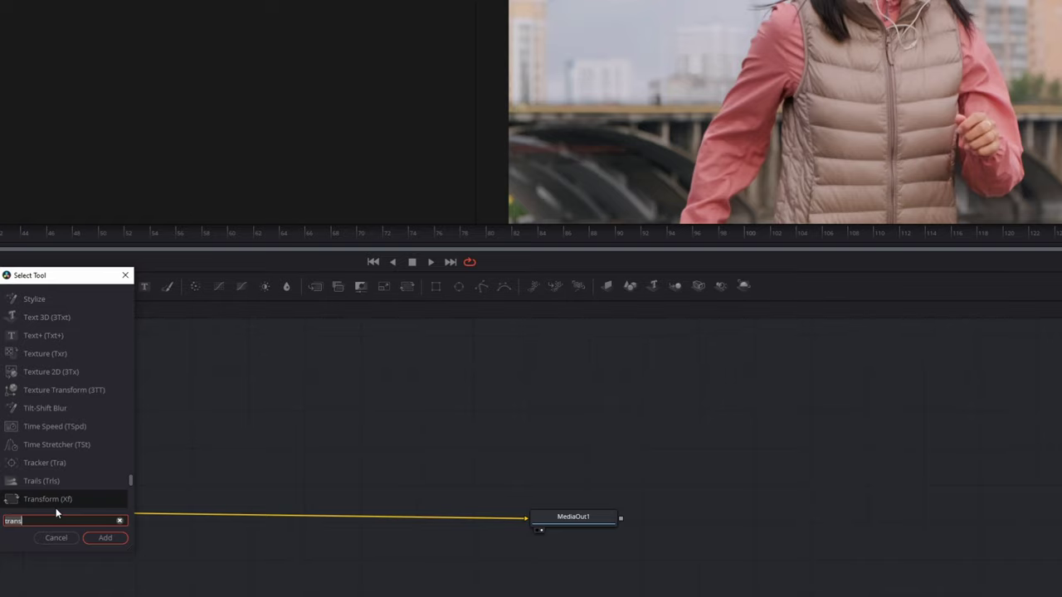
key(BackSpace)
key(BackSpace)
key(BackSpace)
key(BackSpace)
key(BackSpace)
text(plana)
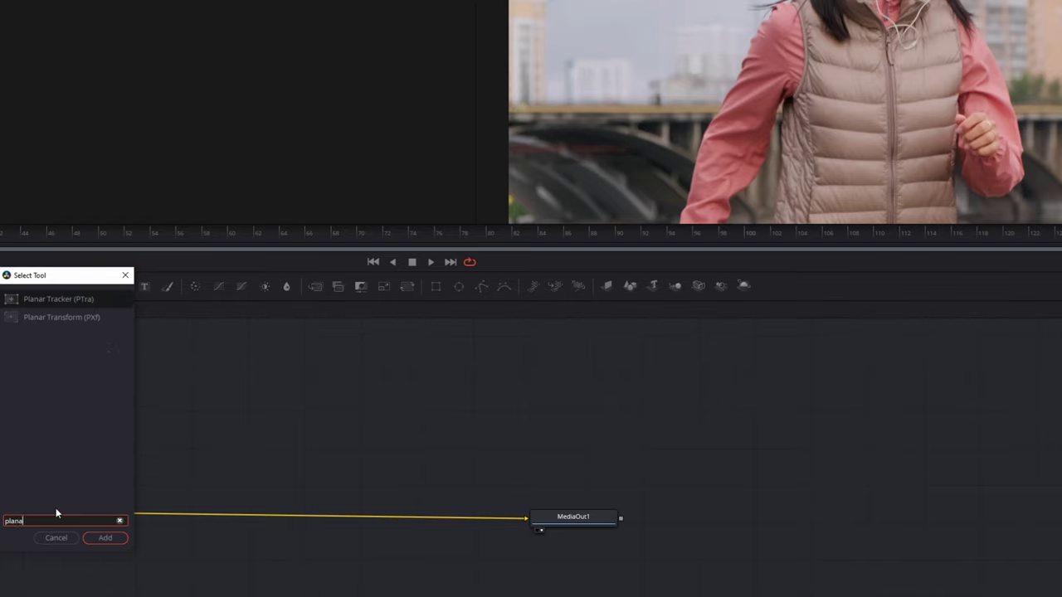
click(103, 539)
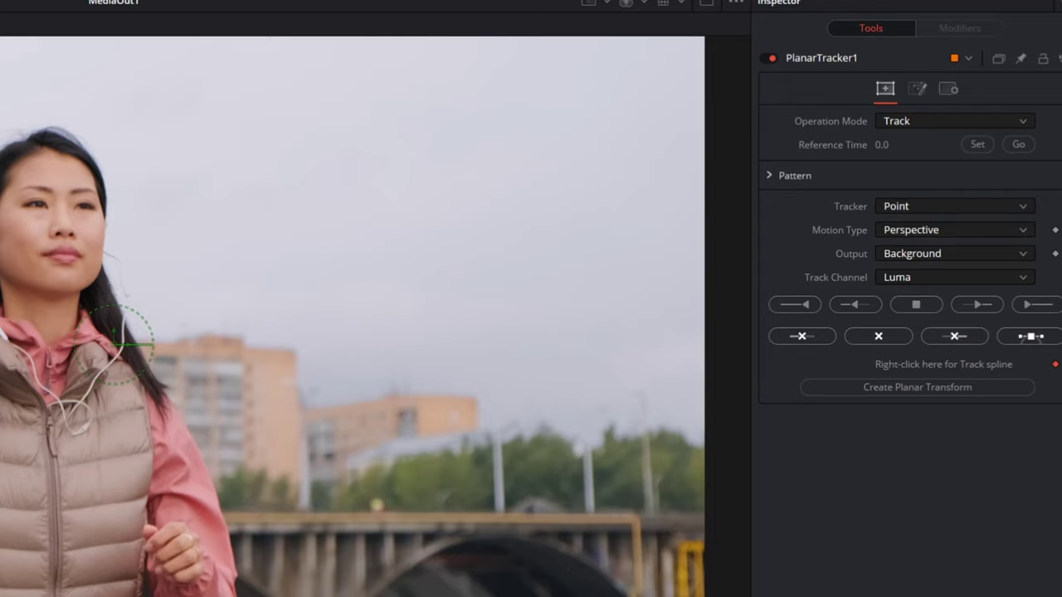
Step: Set the planar tracker to Hybrid Point/Area with the Translation motion type
click(950, 205)
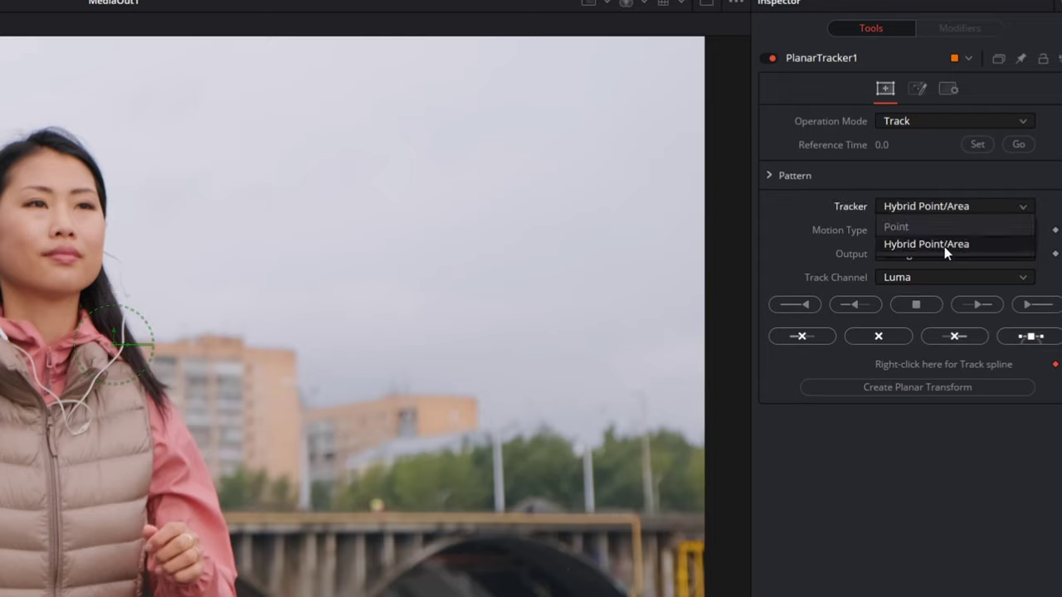
click(939, 245)
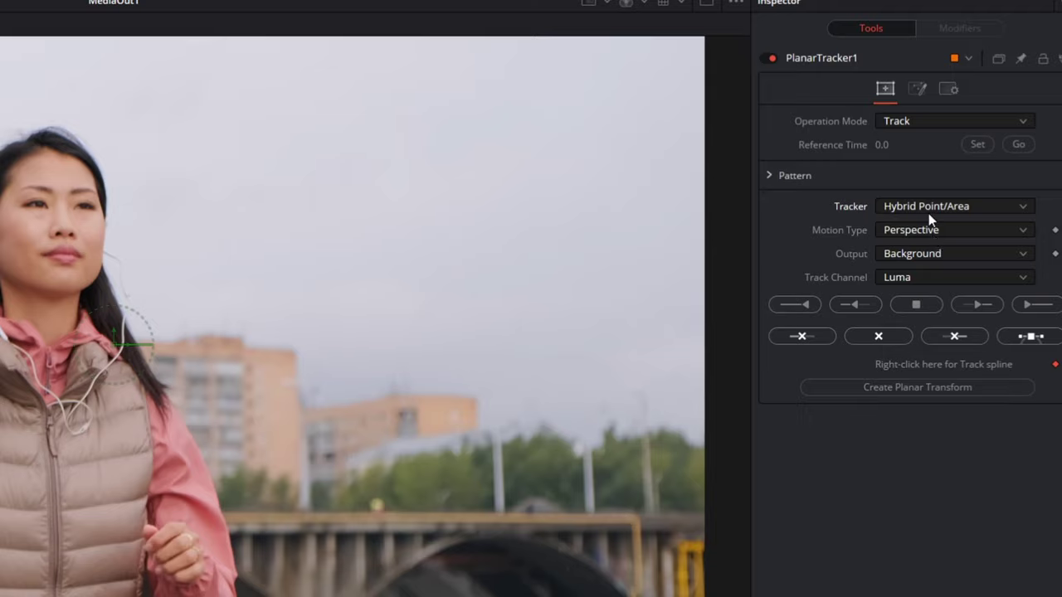
click(928, 213)
click(937, 224)
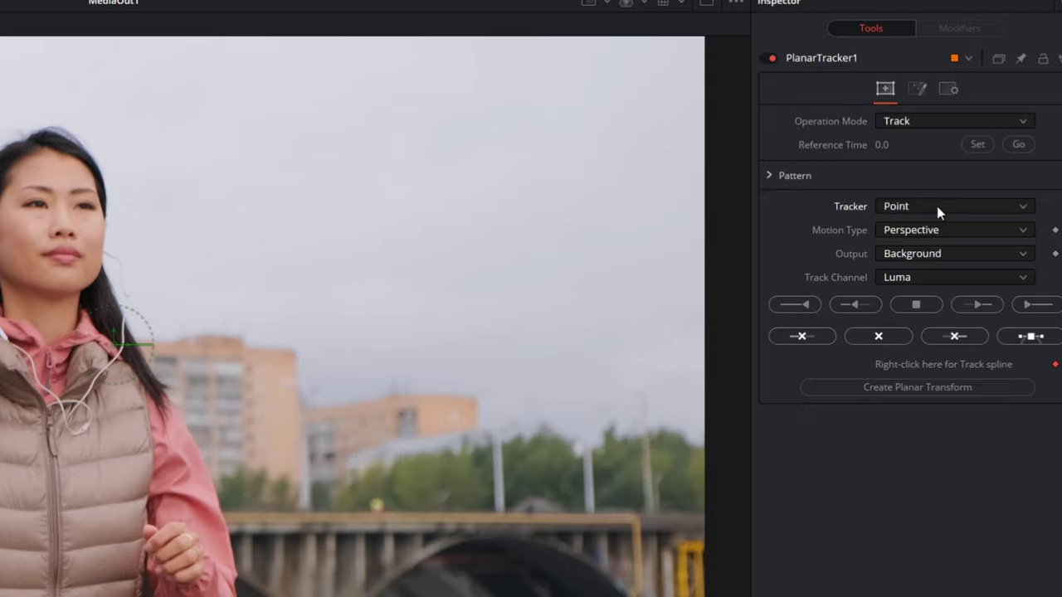
click(917, 232)
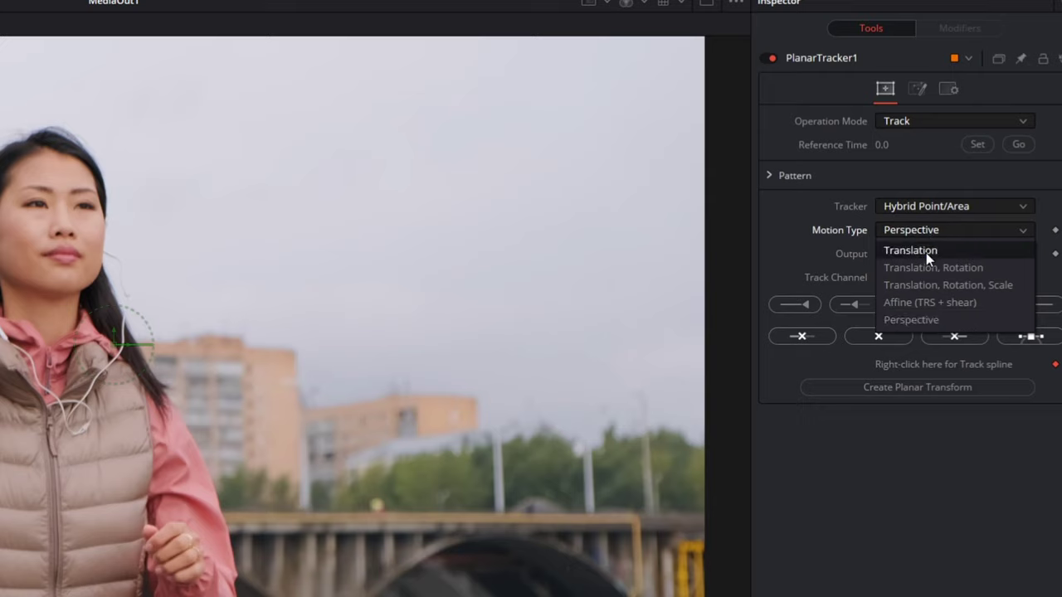
click(926, 253)
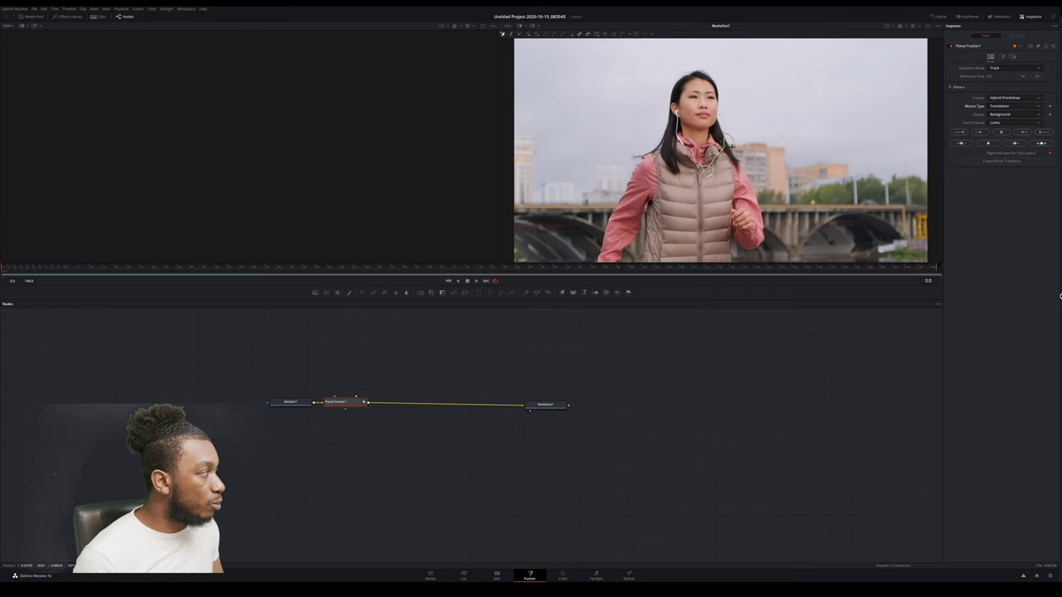
click(1008, 106)
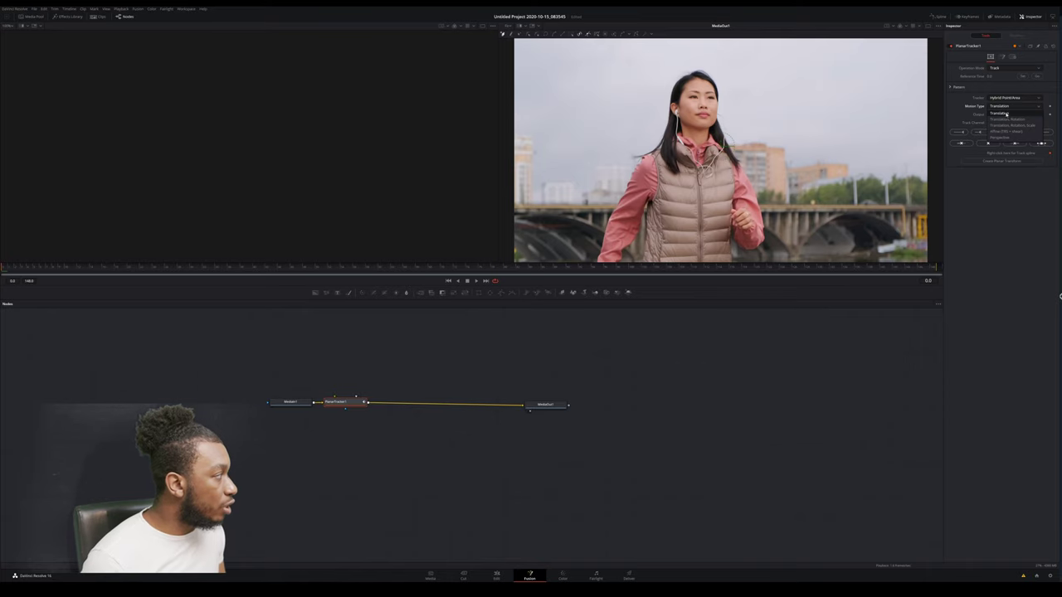
click(1005, 113)
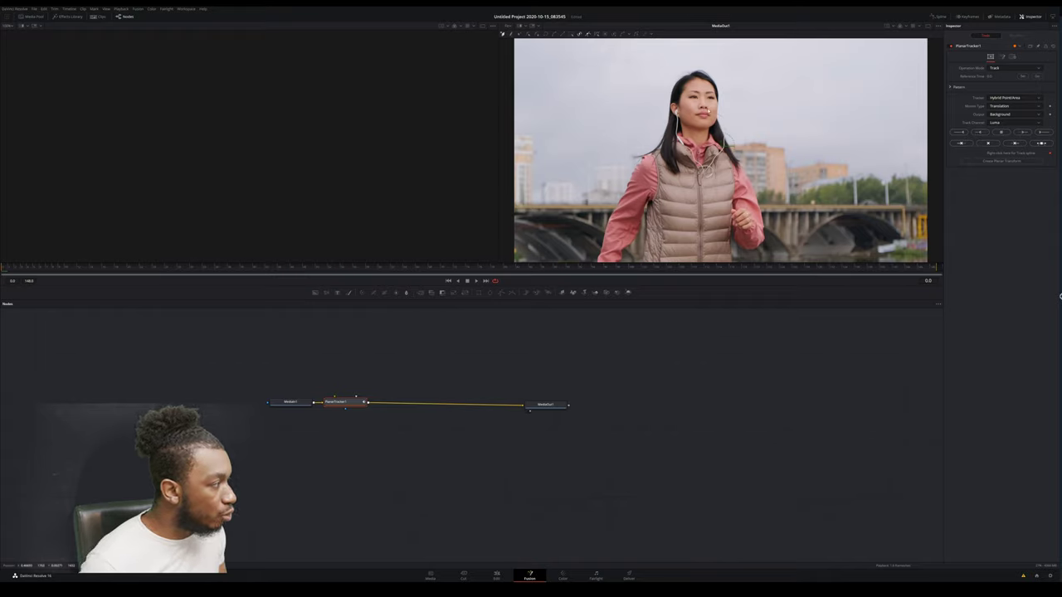
Step: Outline the woman's face from forehead to chin with a closed tracking shape and track it forward through the clip
scroll(689, 116, up, 4)
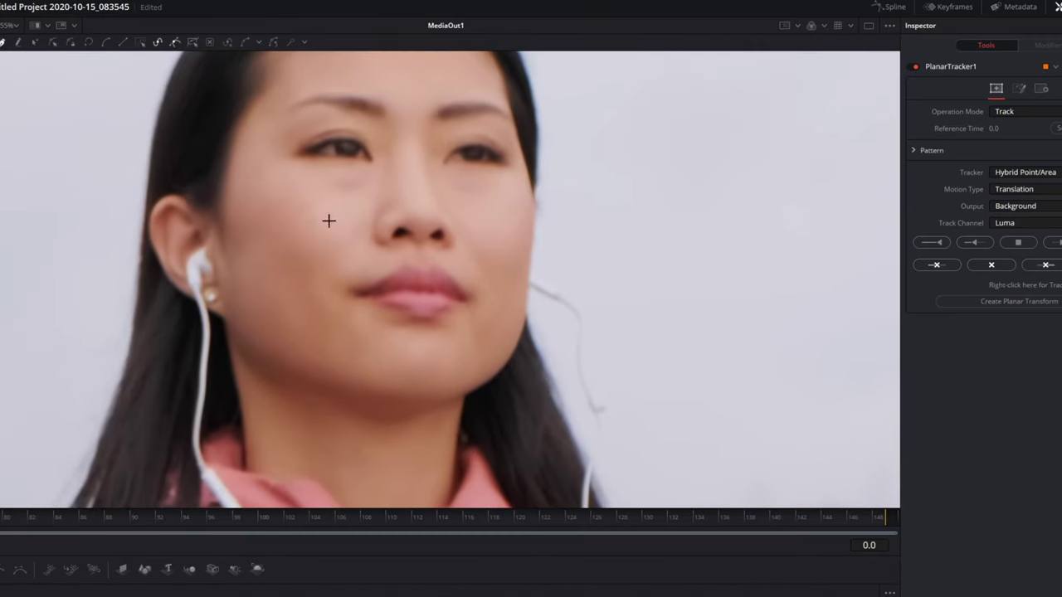
click(304, 85)
click(277, 122)
click(317, 241)
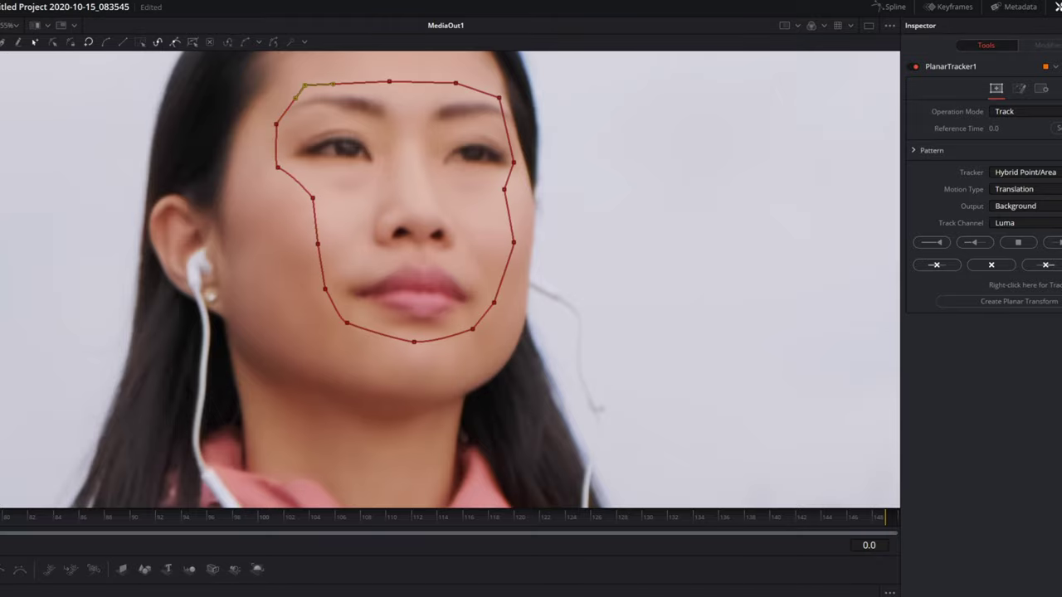
click(1051, 242)
Step: Switch the planar tracker's operation mode to Stabilize
scroll(702, 325, down, 3)
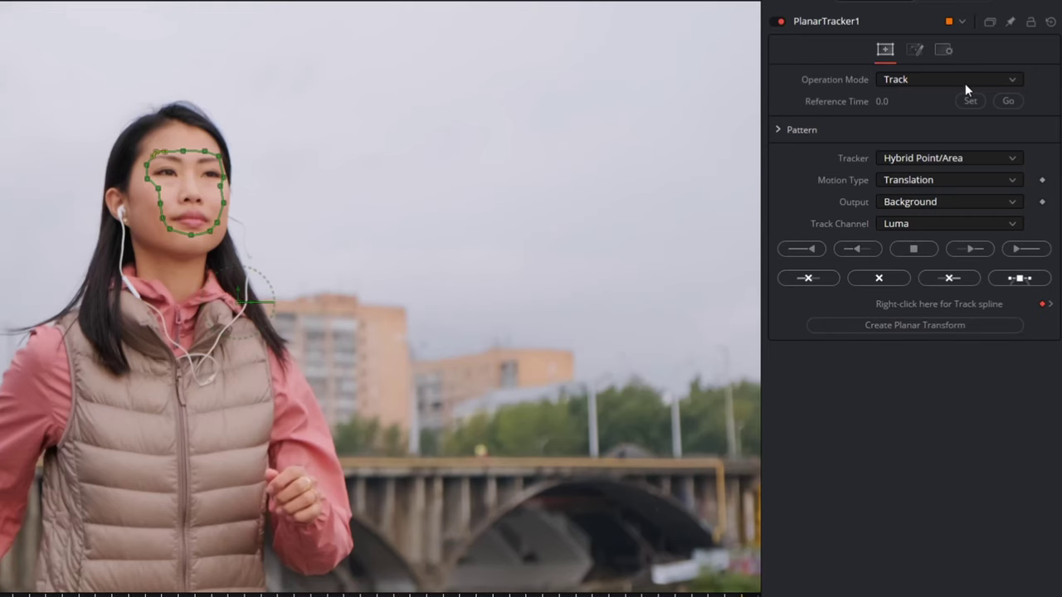
click(950, 78)
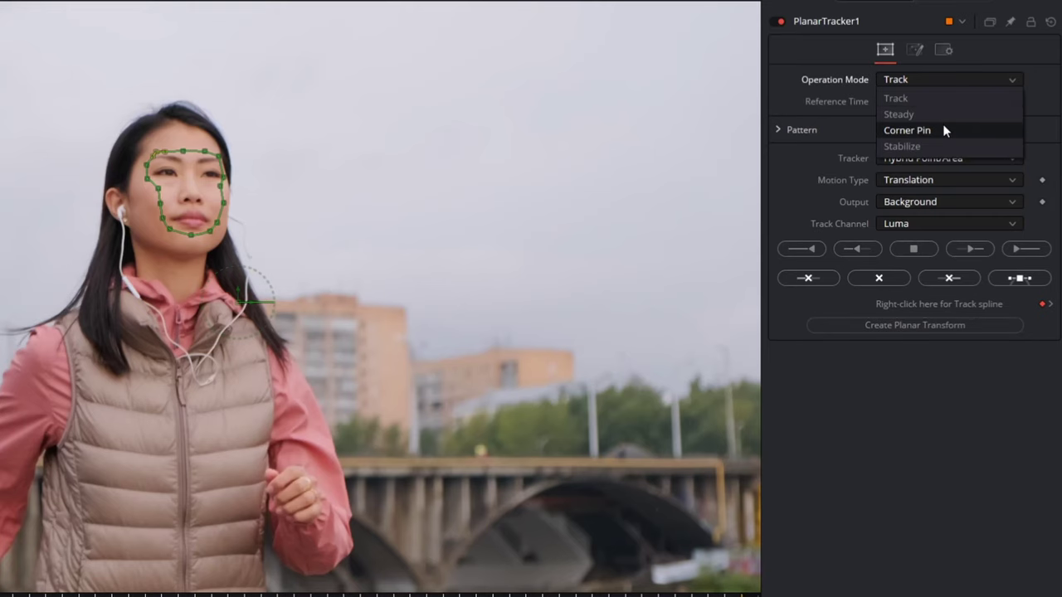
click(912, 145)
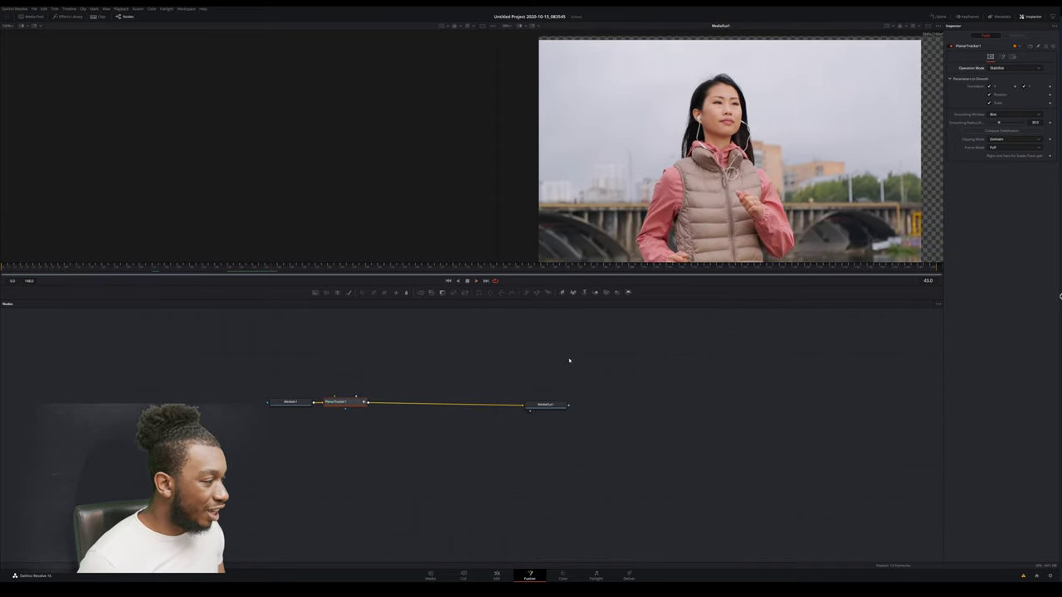
Step: Add a Transform node between the PlanarTracker1 and MediaOut1 nodes
key(shift+space)
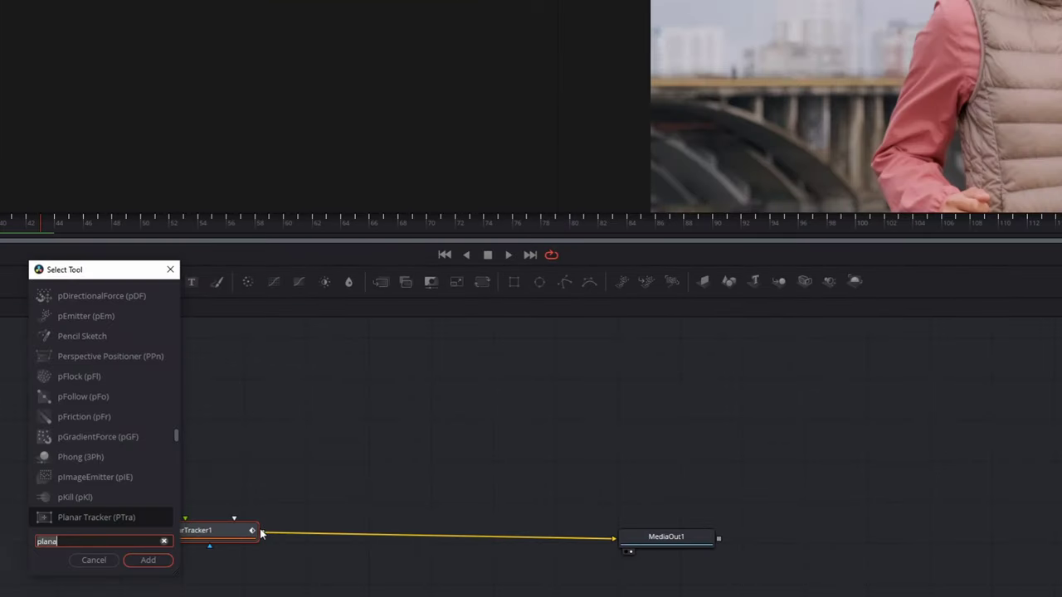
text(plana)
key(BackSpace)
key(BackSpace)
key(BackSpace)
key(BackSpace)
key(BackSpace)
text(tran)
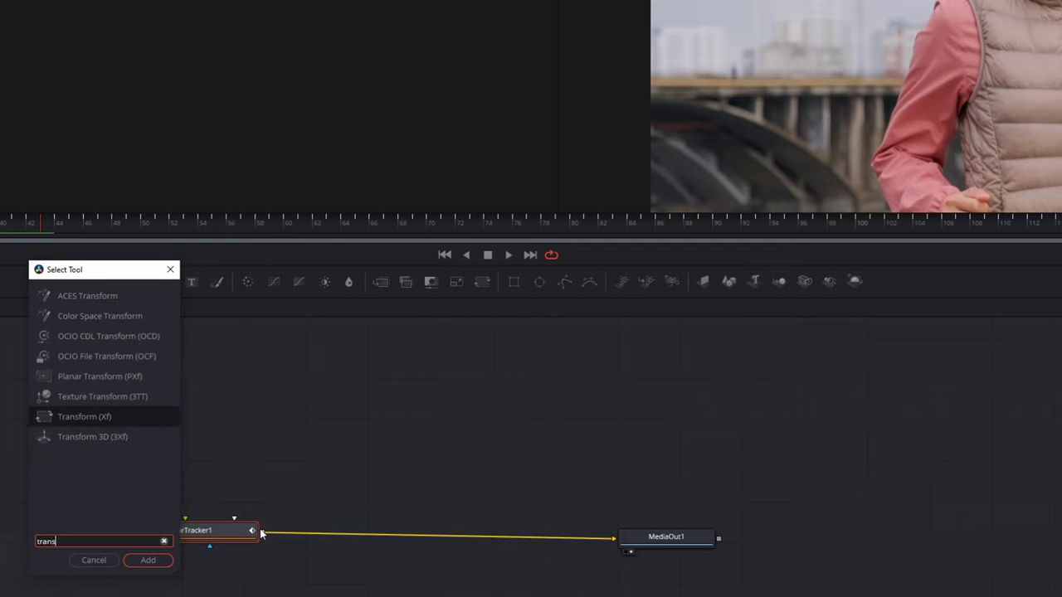
text(s)
key(Return)
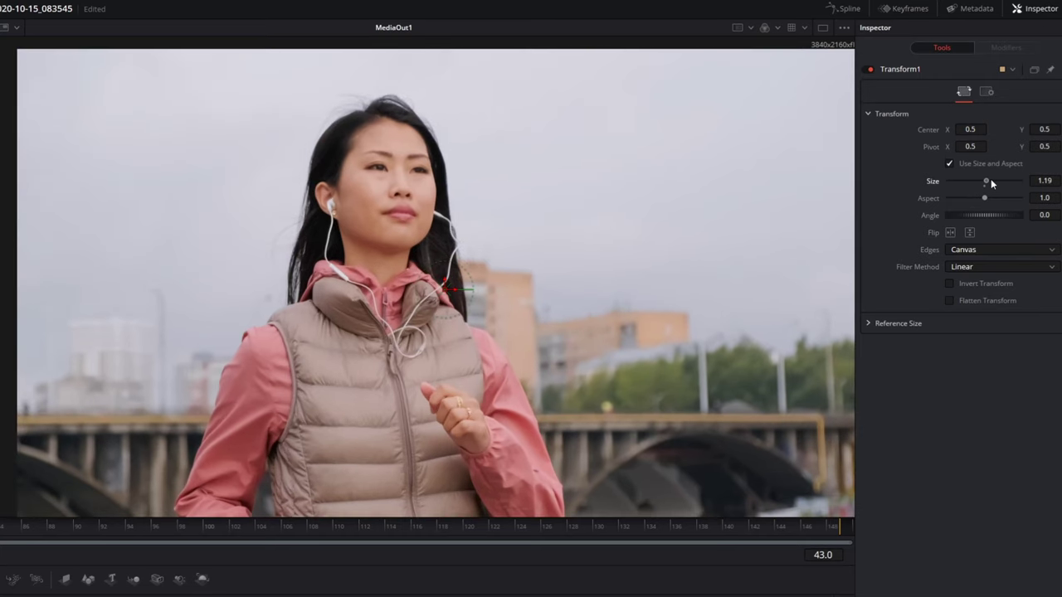
Step: Scale the stabilized image to a size of 1.38 and shift its center horizontally to reframe the woman
drag(990, 178, 993, 179)
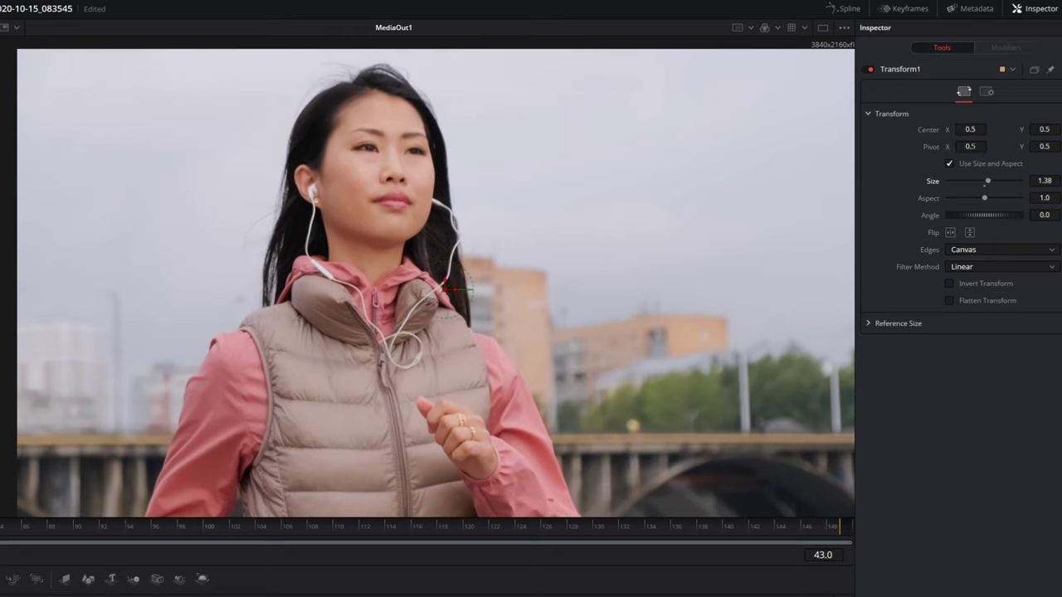
drag(970, 129, 988, 129)
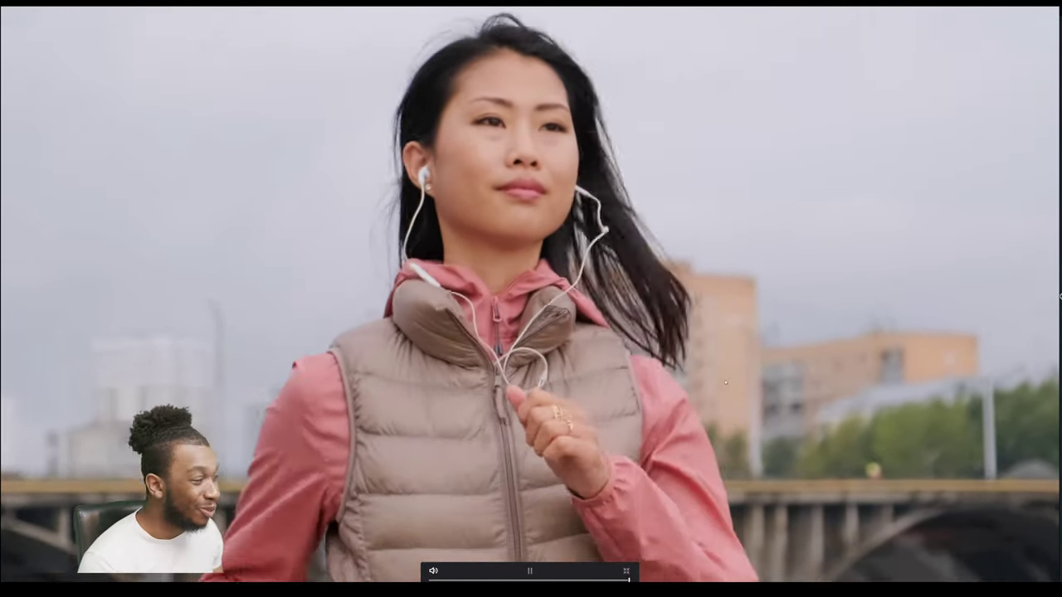
Step: Leave full-screen playback and compare the earlier stabilized woman clip with the newly stabilized one on the timeline
key(Escape)
click(419, 373)
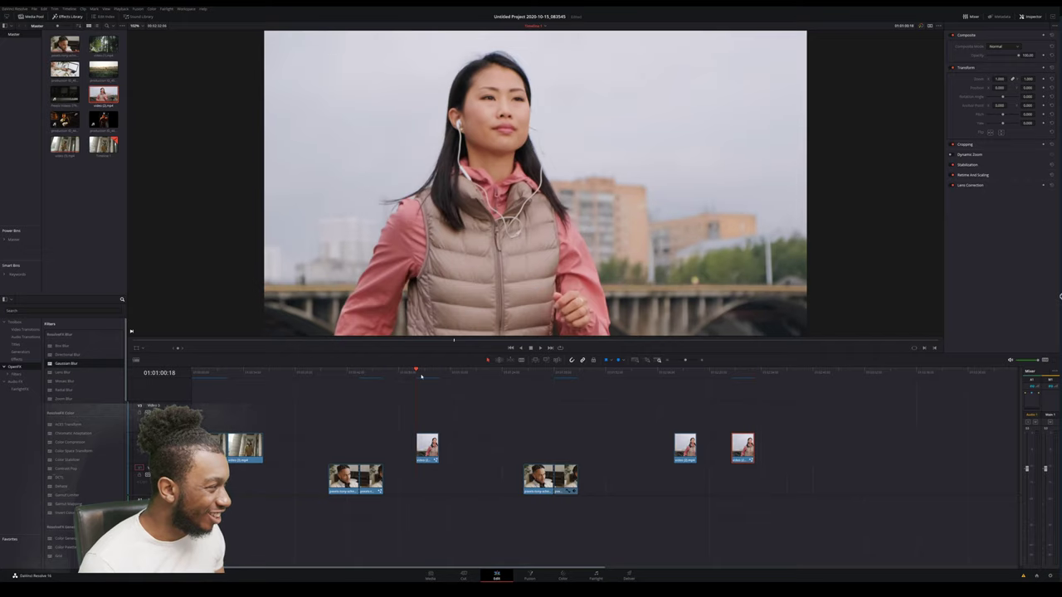
click(730, 372)
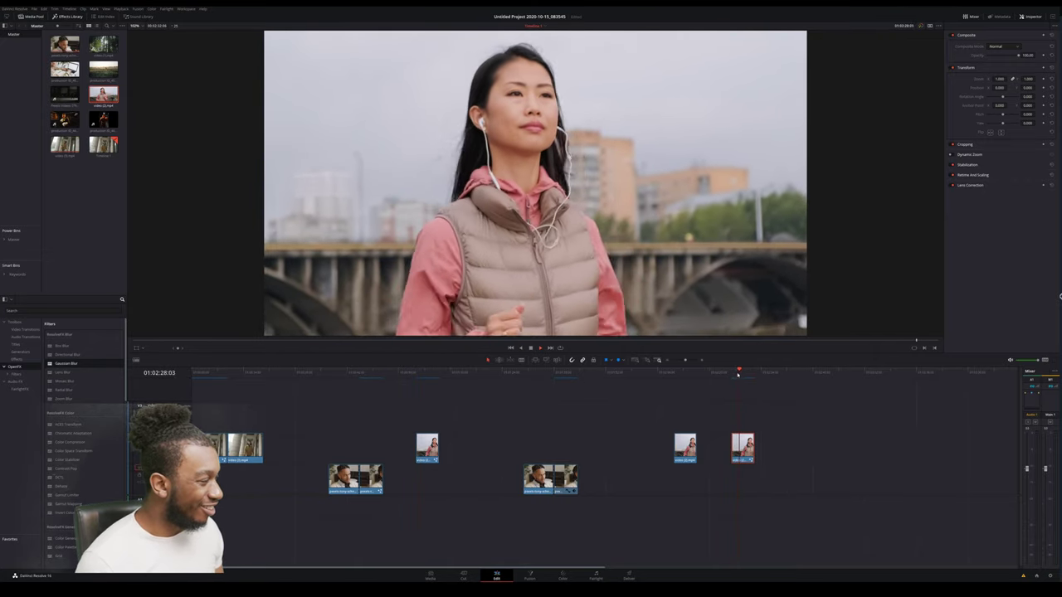
Step: Move the unprocessed woman clip directly before the newly stabilized one and play both in sequence
drag(685, 448, 718, 452)
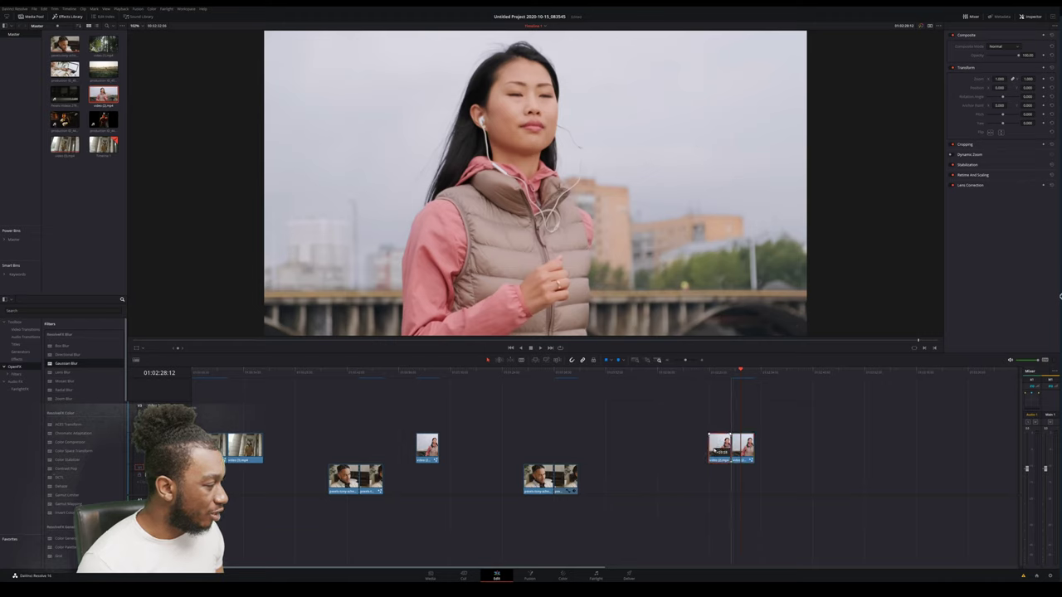
click(711, 372)
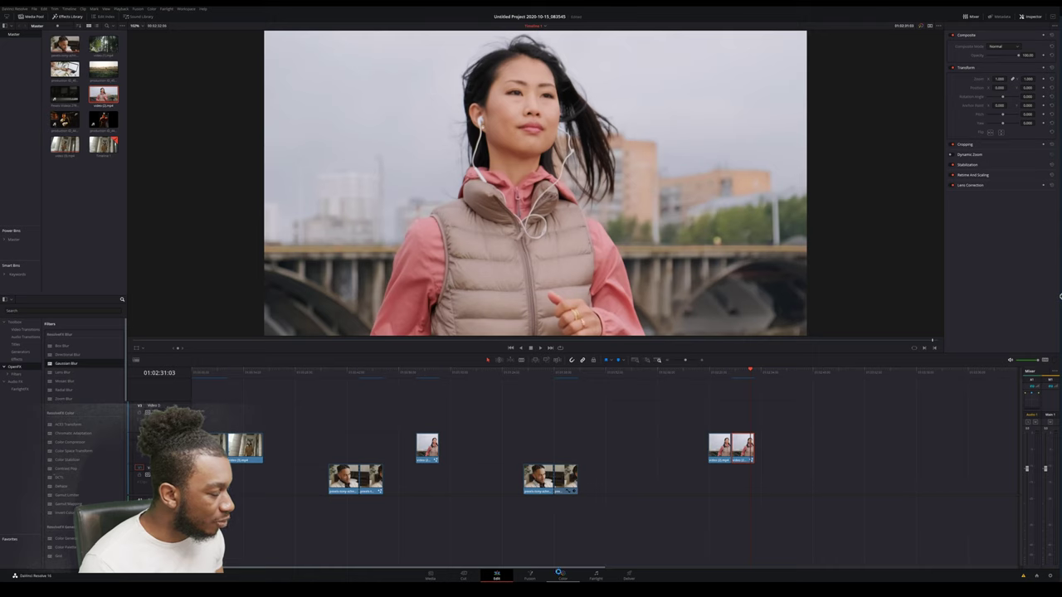
click(562, 575)
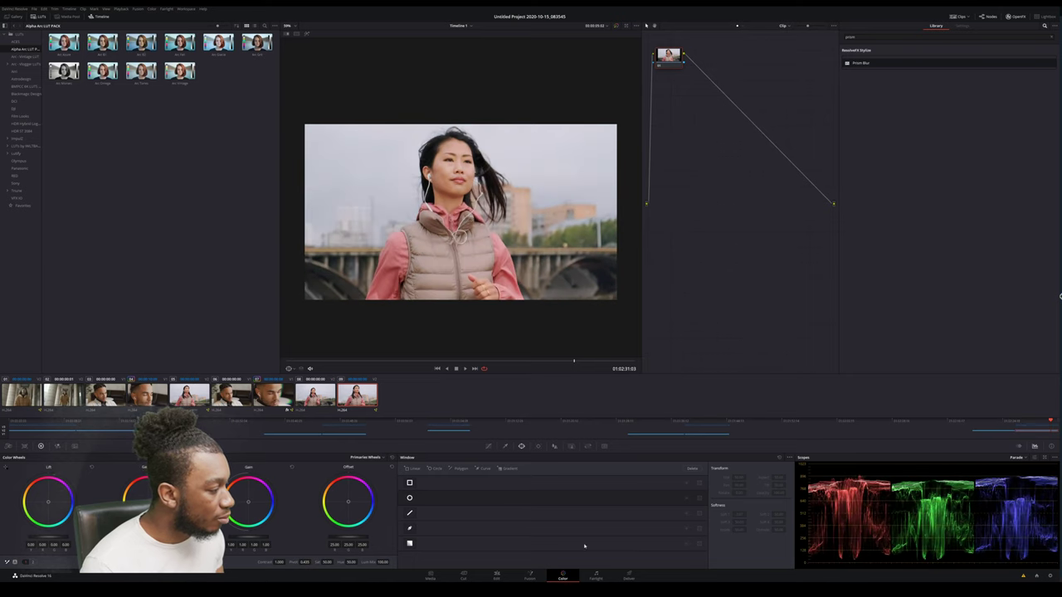
click(497, 575)
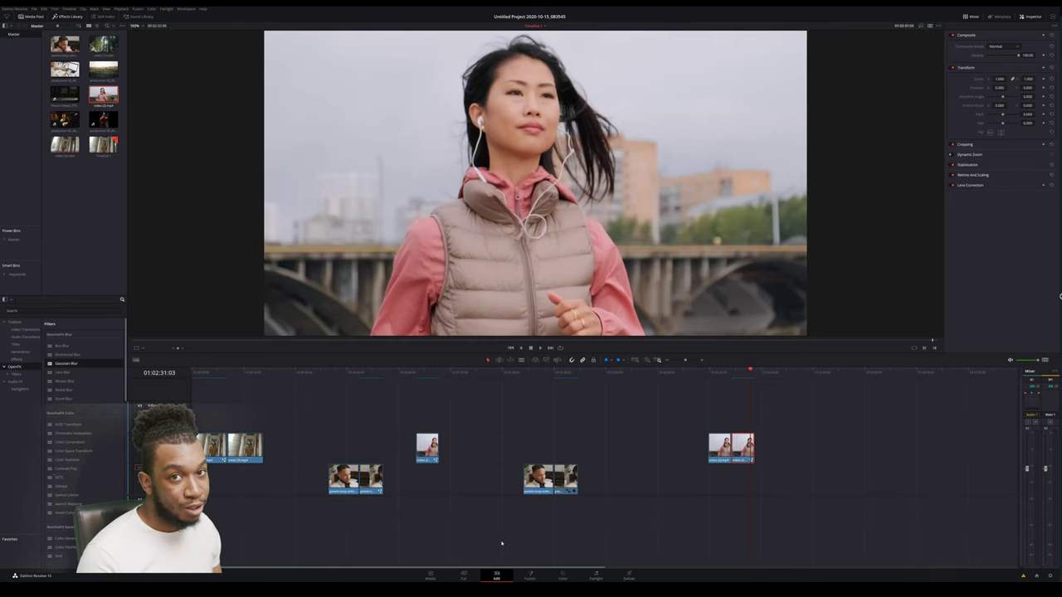